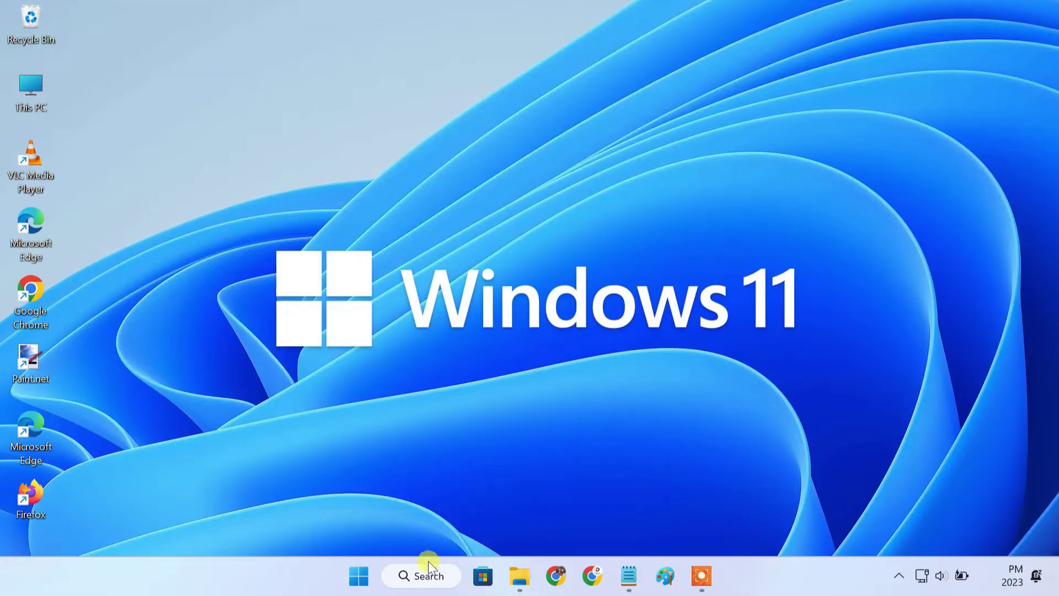
# Tick Virtual Machine Platform in Turn Windows features on or off and confirm with OK
pyautogui.click(419, 576)
pyautogui.write('windows features')
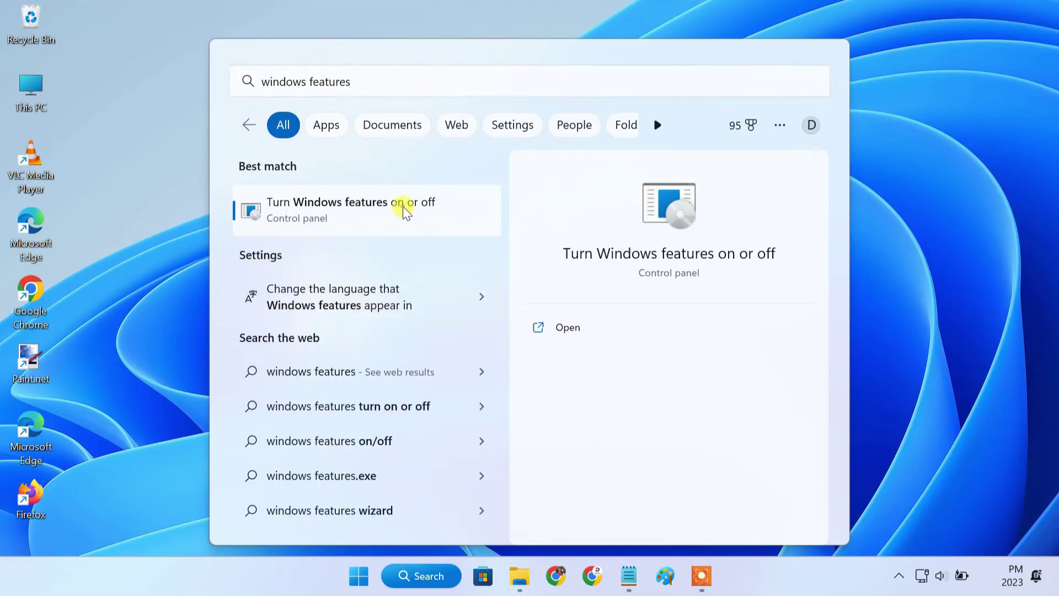
pyautogui.click(403, 208)
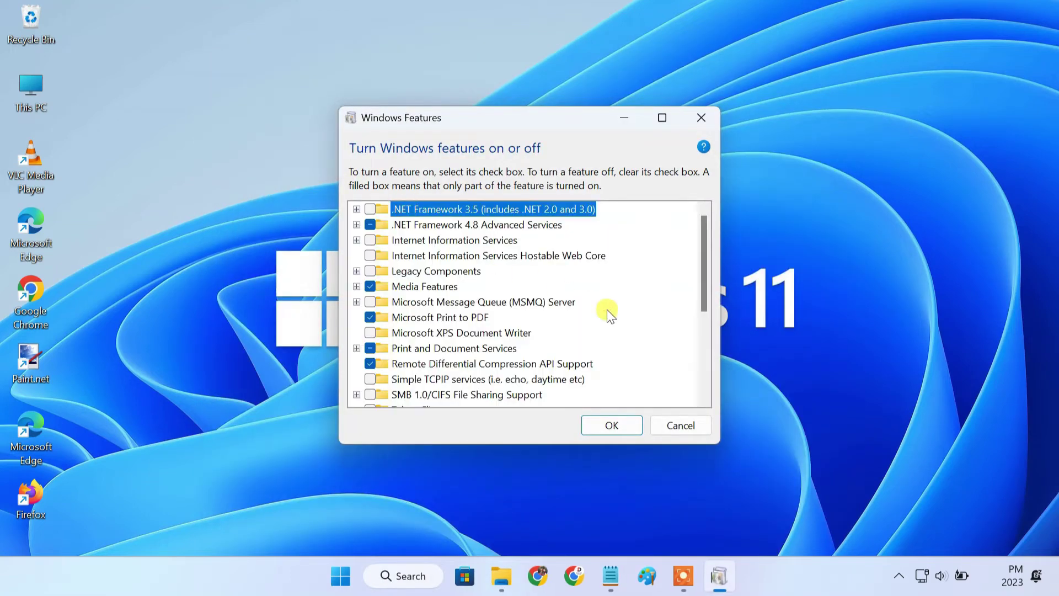
pyautogui.scroll(-2, 606, 310)
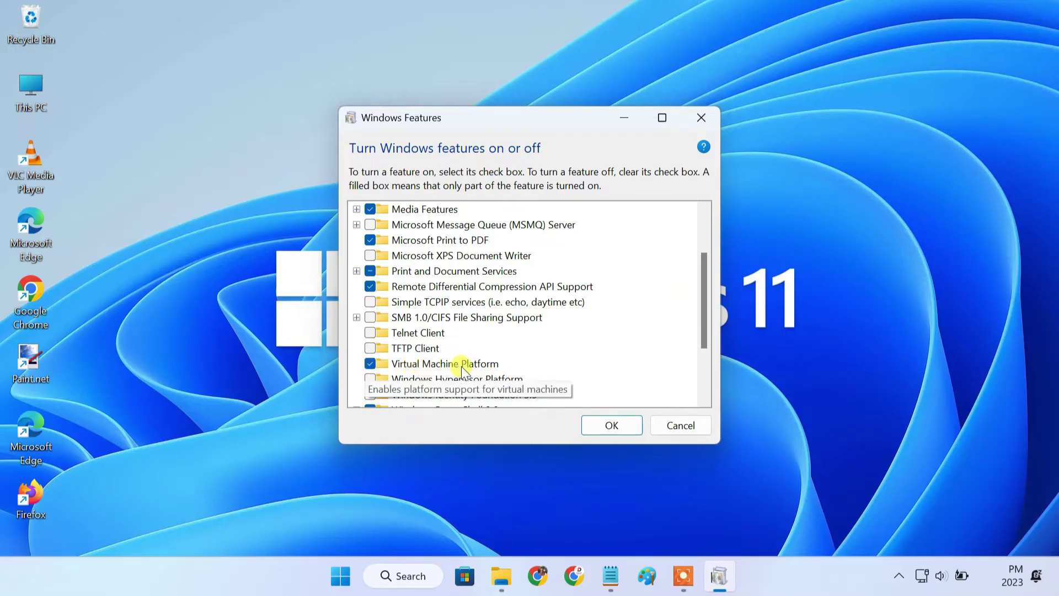
pyautogui.click(611, 425)
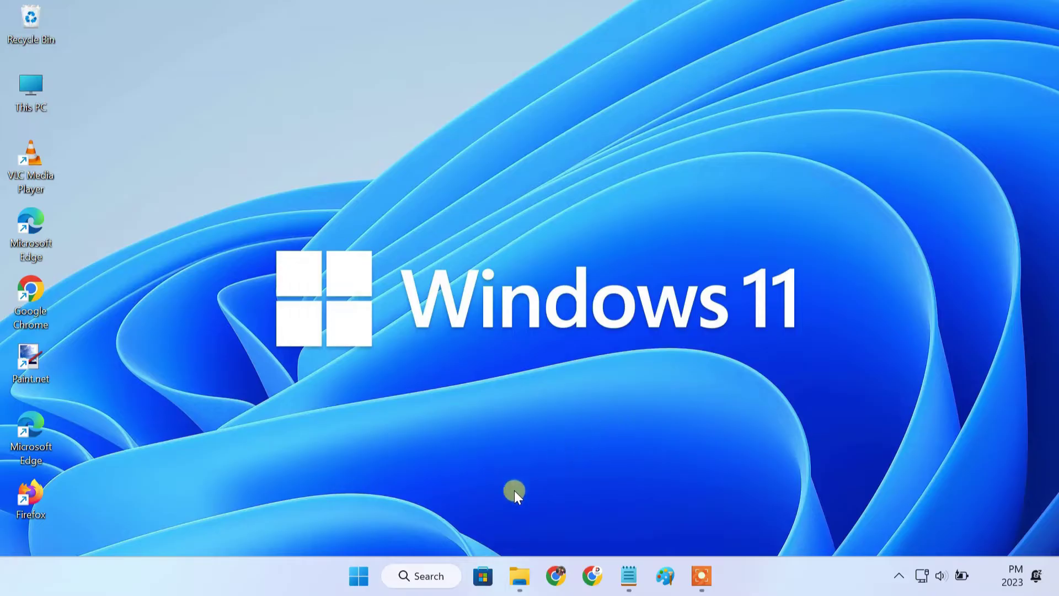
# Uninstall the Windows Subsystem for Android Settings app found by searching 'windows sub'
pyautogui.click(423, 577)
pyautogui.write('wind')
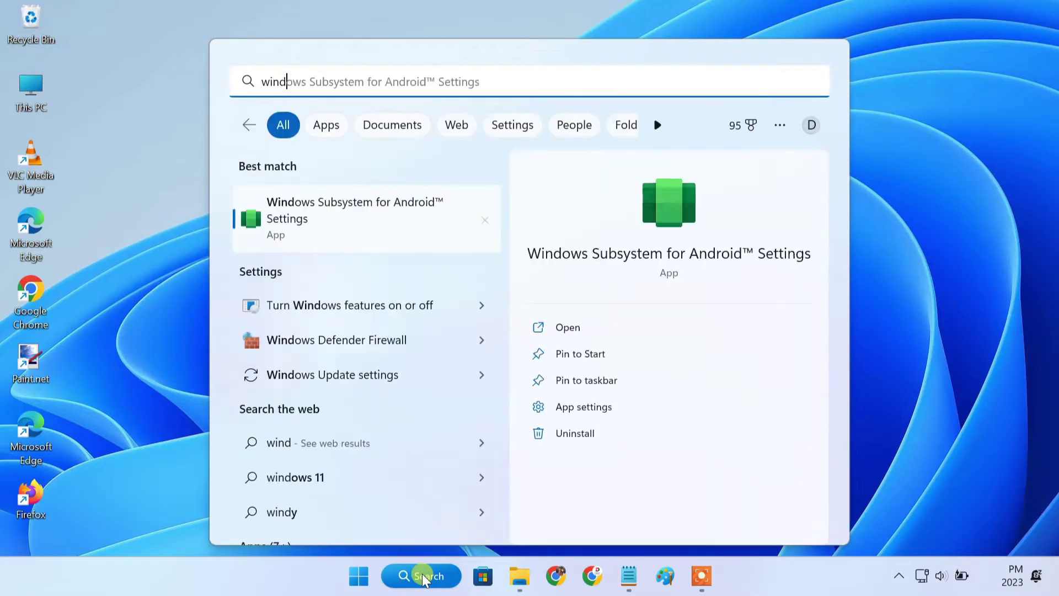
pyautogui.write('ows sub')
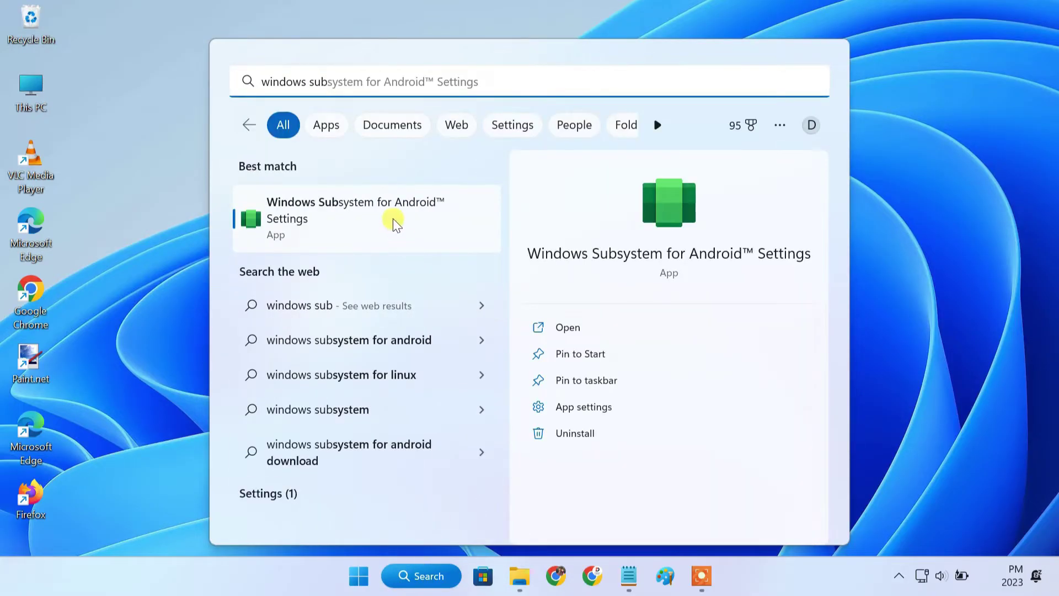
pyautogui.click(393, 219)
pyautogui.rightClick(392, 220)
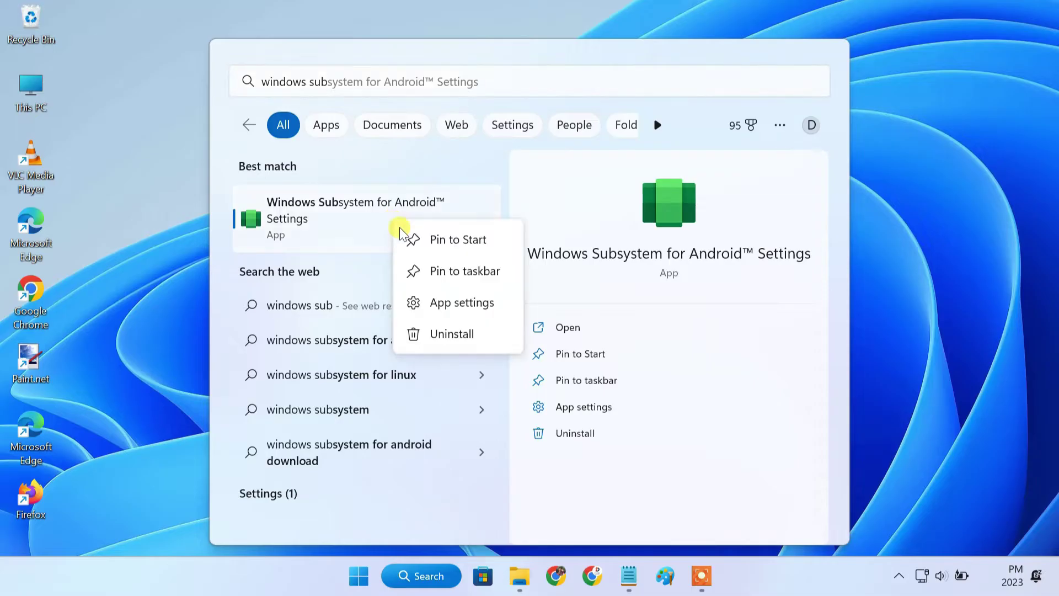
pyautogui.click(459, 335)
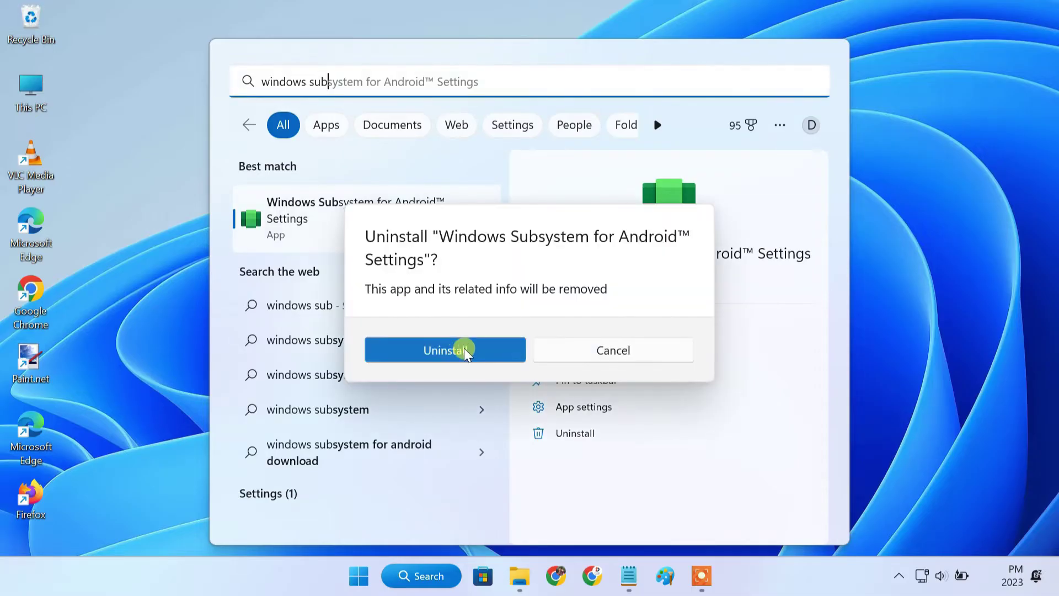
pyautogui.click(478, 356)
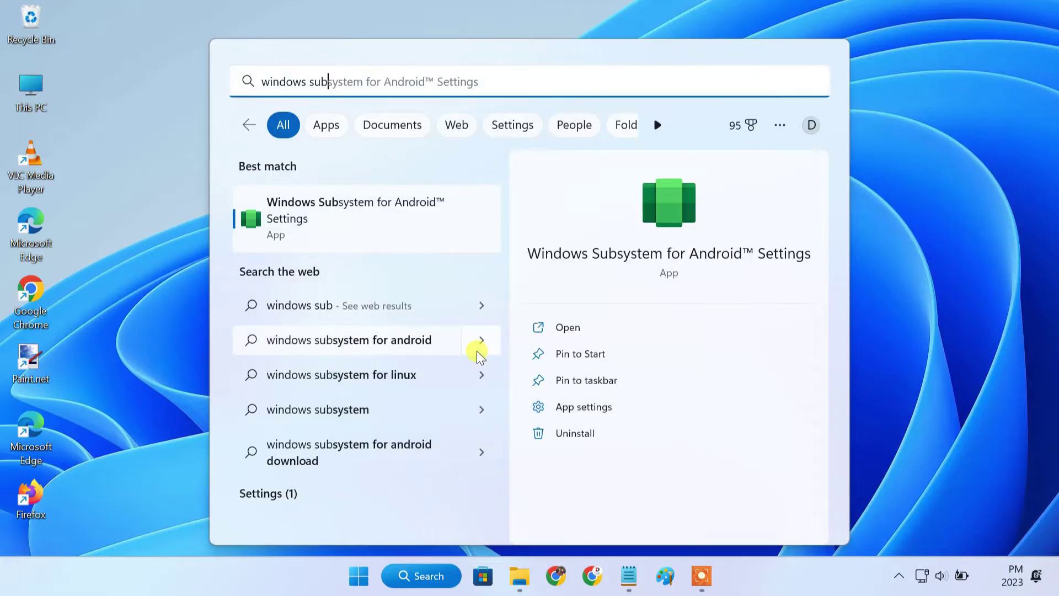
pyautogui.click(884, 309)
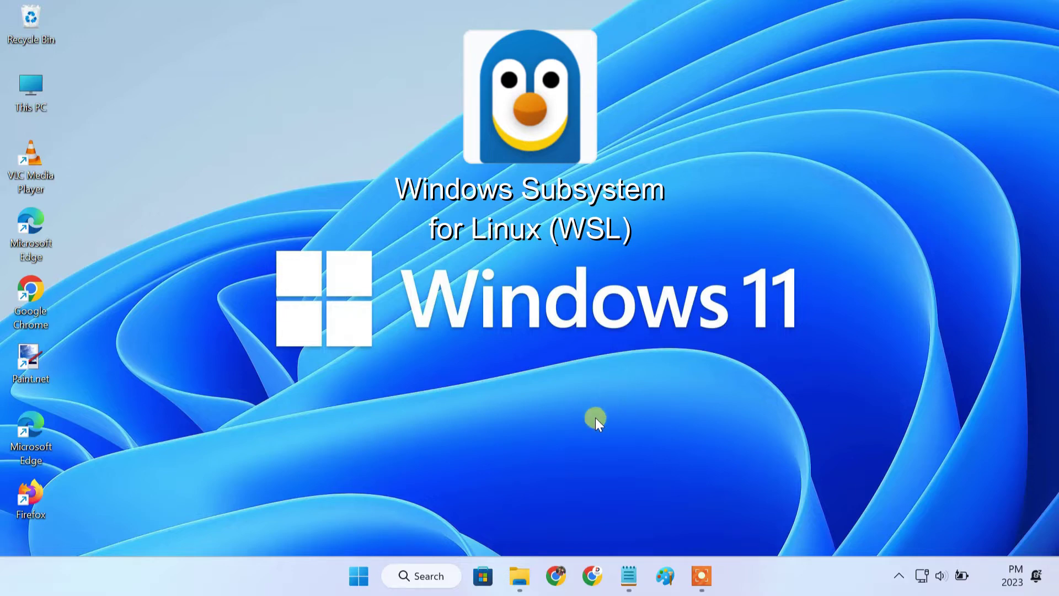
# Install Windows Subsystem for Linux from the Microsoft Store via a 'wsl' search
pyautogui.click(491, 576)
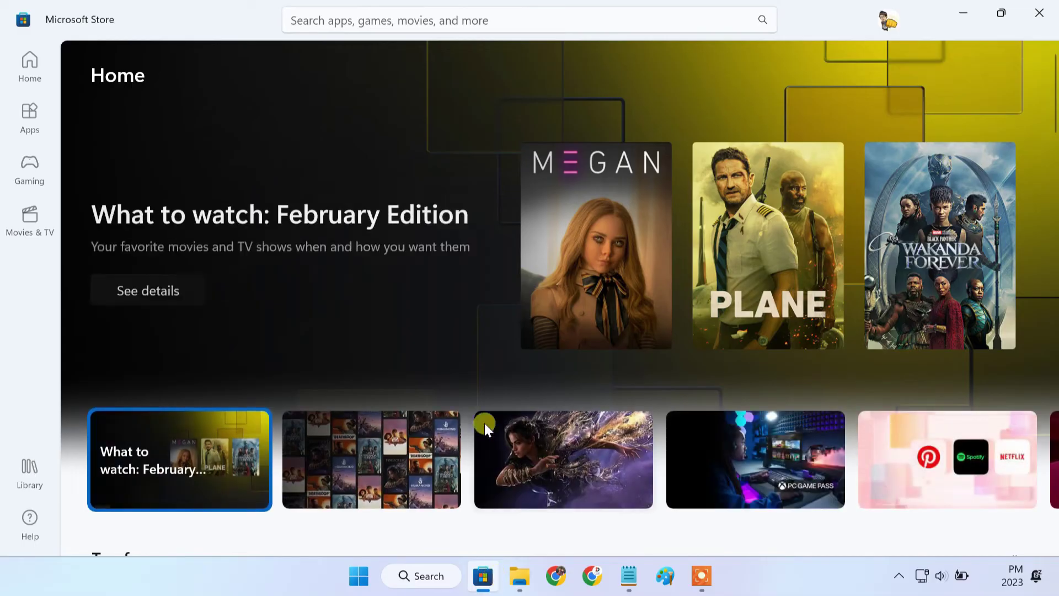
pyautogui.click(436, 22)
pyautogui.write('wsl')
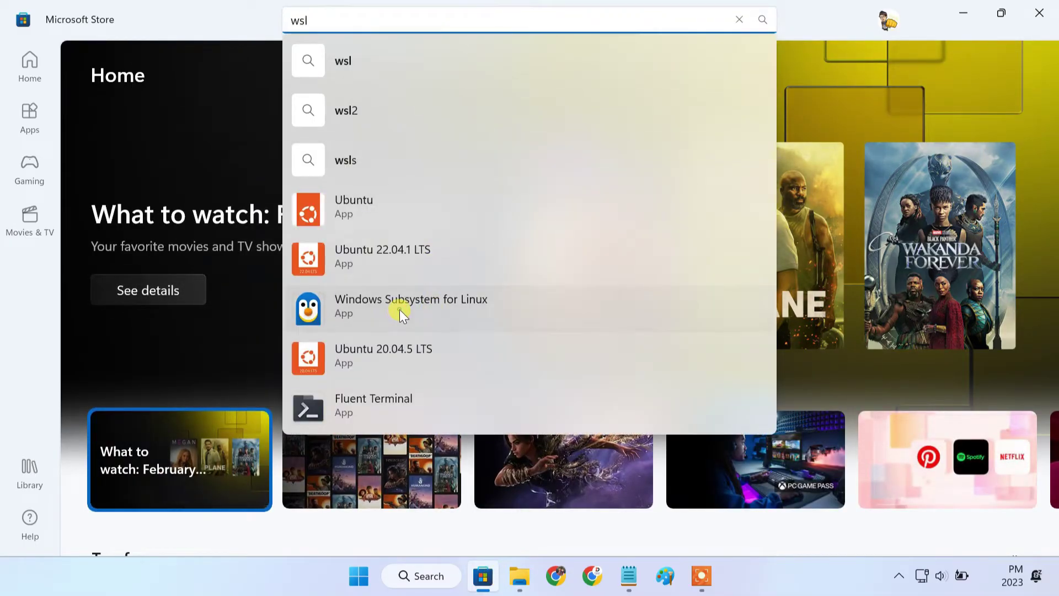
pyautogui.click(399, 309)
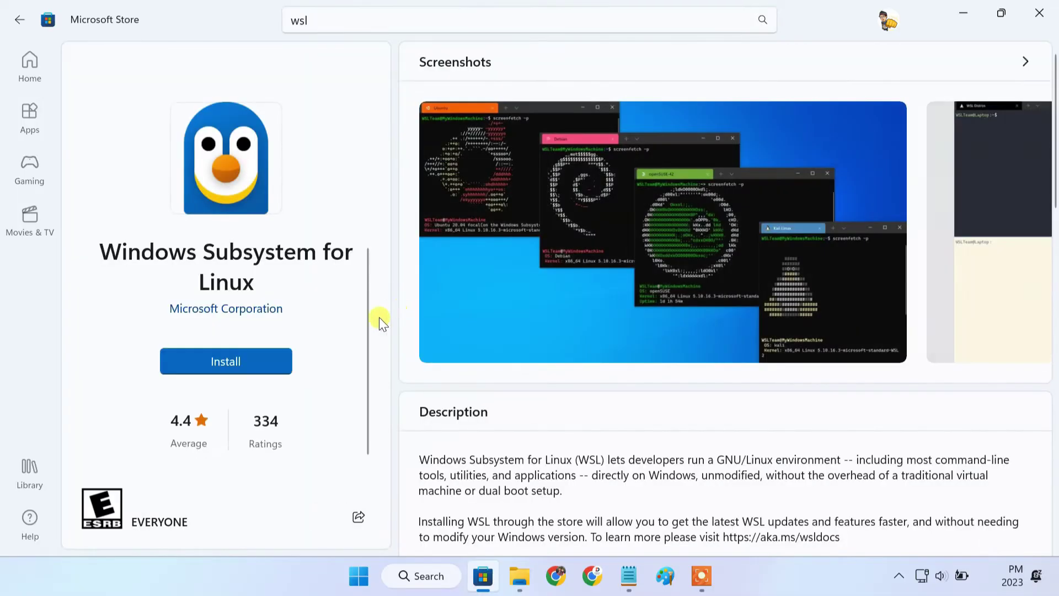
pyautogui.click(236, 355)
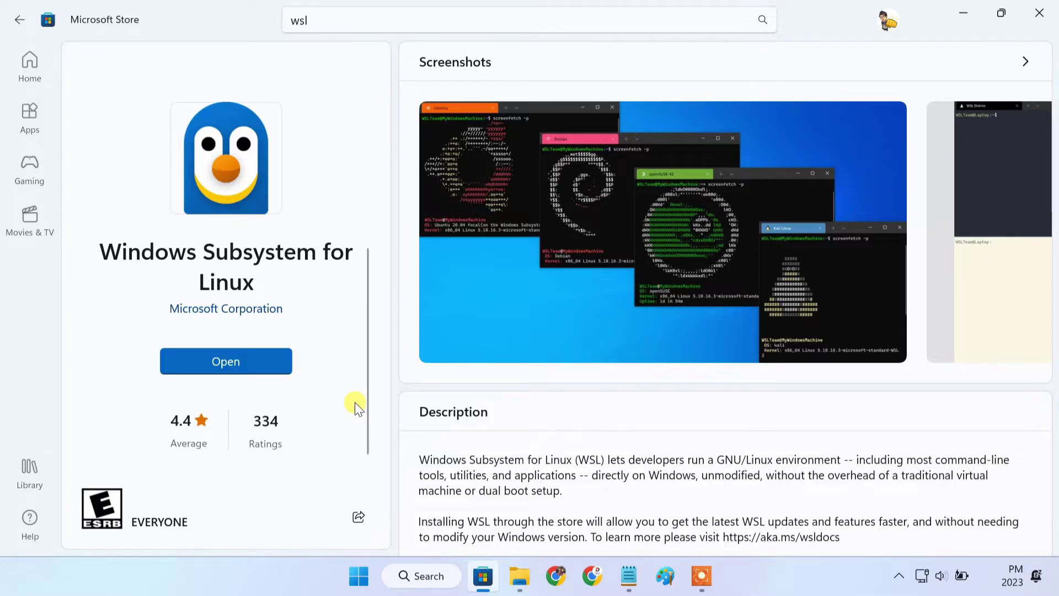
# Replace the Store search text with 'linux'
pyautogui.click(336, 20)
pyautogui.doubleClick(338, 21)
pyautogui.write('linux')
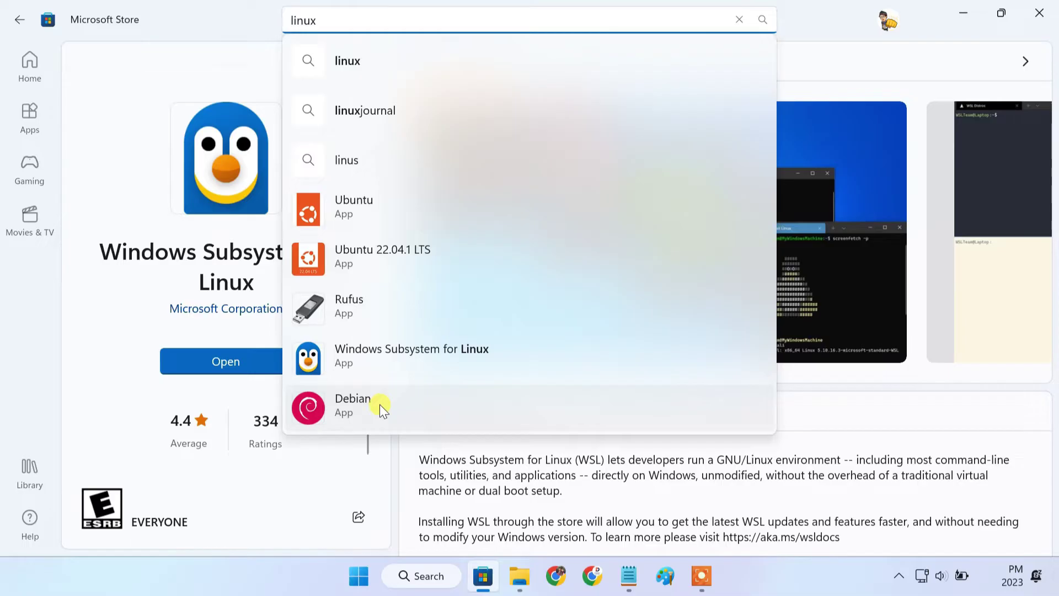
# Install and open Ubuntu from its Store page, then close the Microsoft Store
pyautogui.click(380, 205)
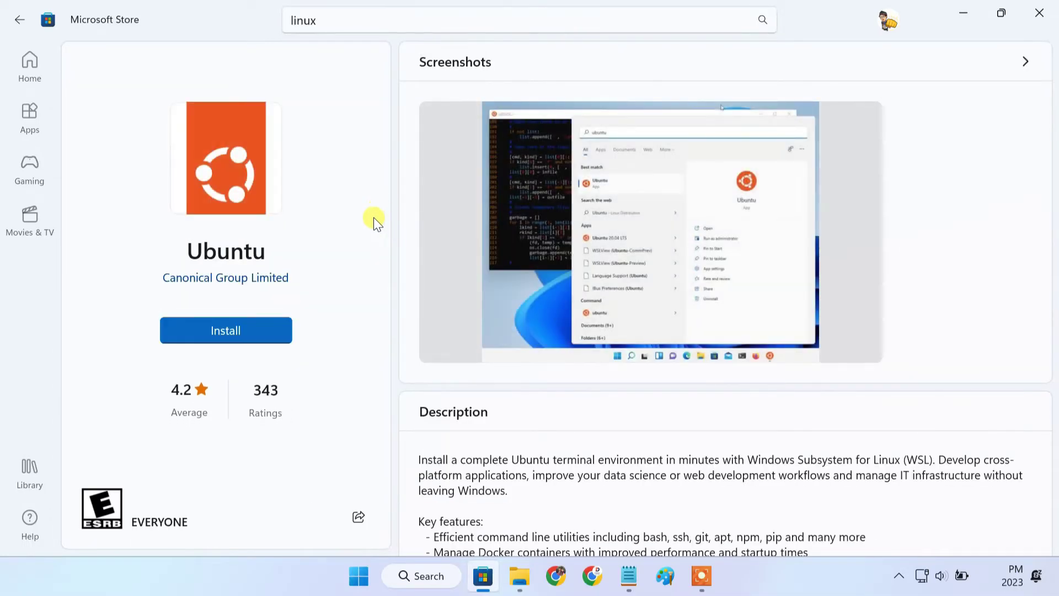
pyautogui.click(248, 333)
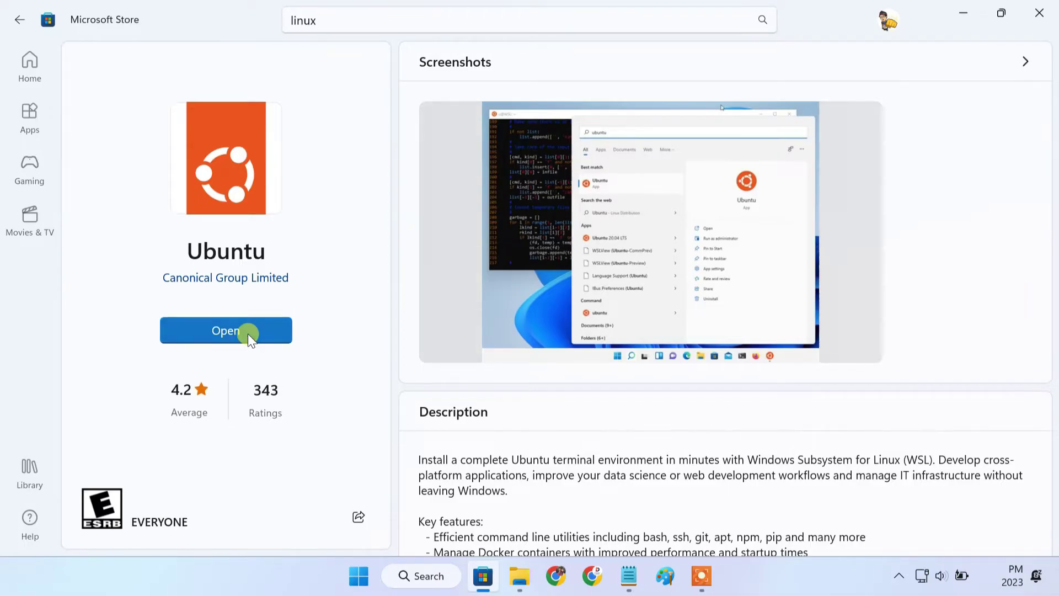
pyautogui.click(247, 333)
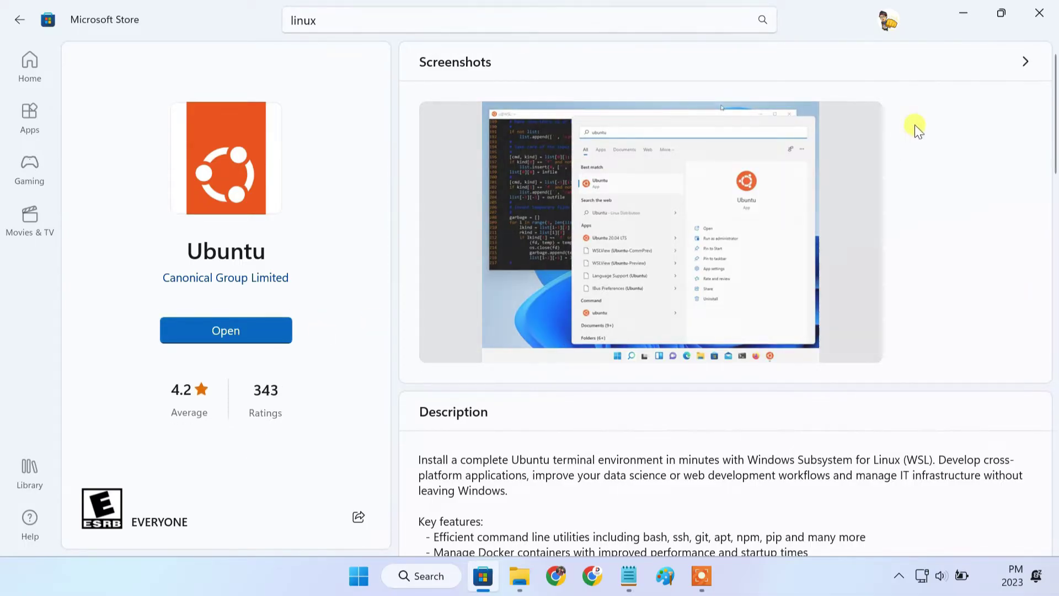
pyautogui.click(1028, 17)
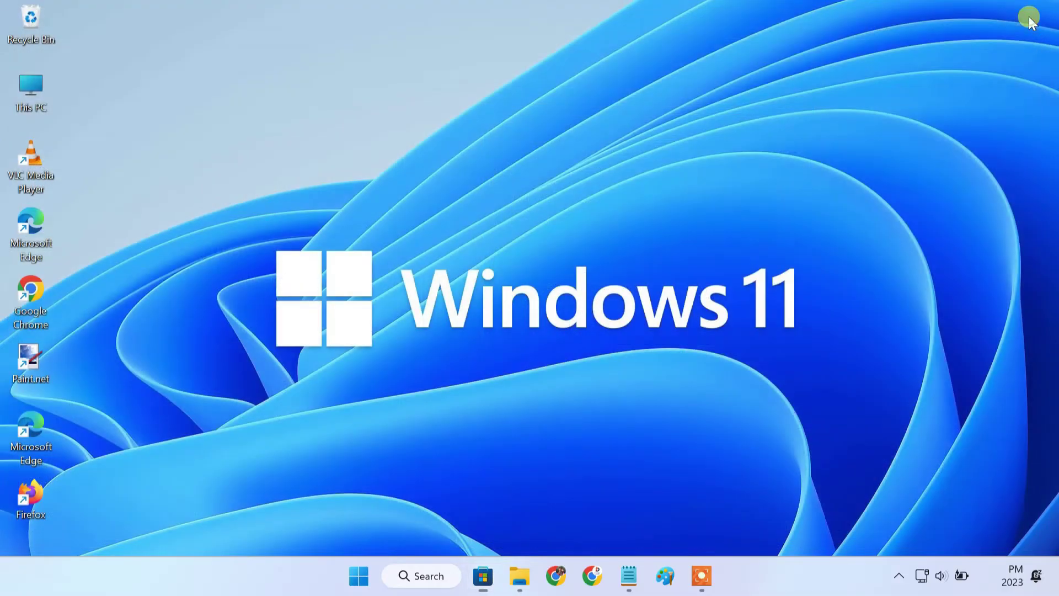
# Launch Ubuntu as administrator from a Windows search for 'ubuntu'
pyautogui.click(421, 574)
pyautogui.write('ub')
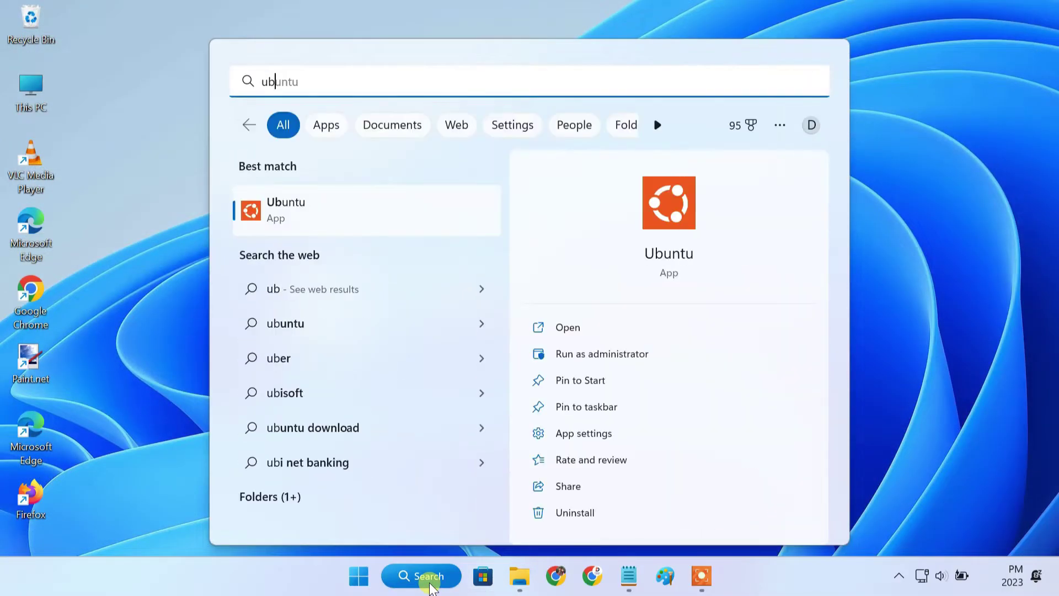
pyautogui.write('untu')
pyautogui.rightClick(319, 212)
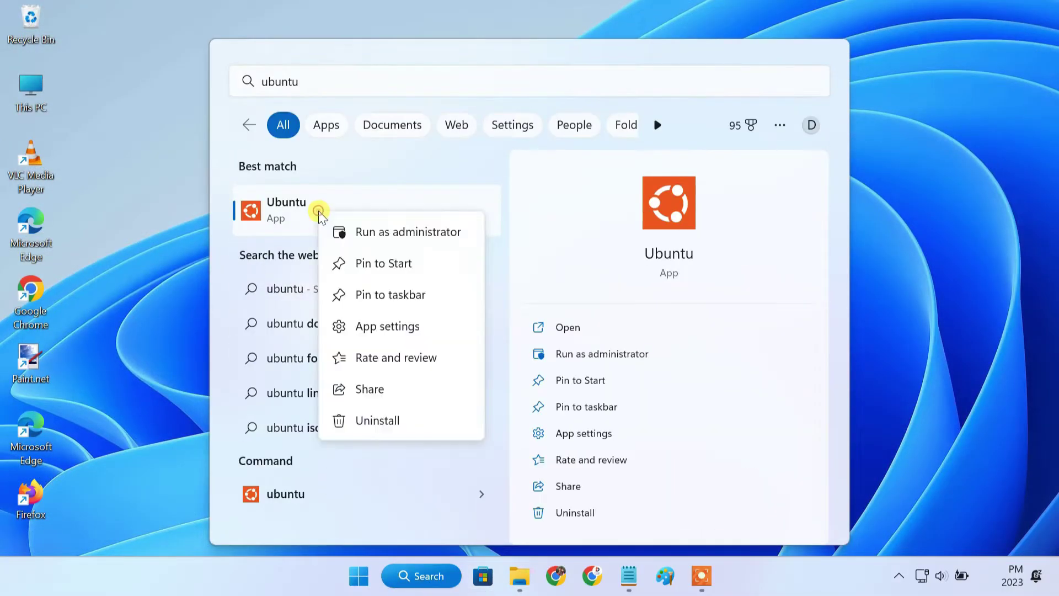
pyautogui.click(373, 233)
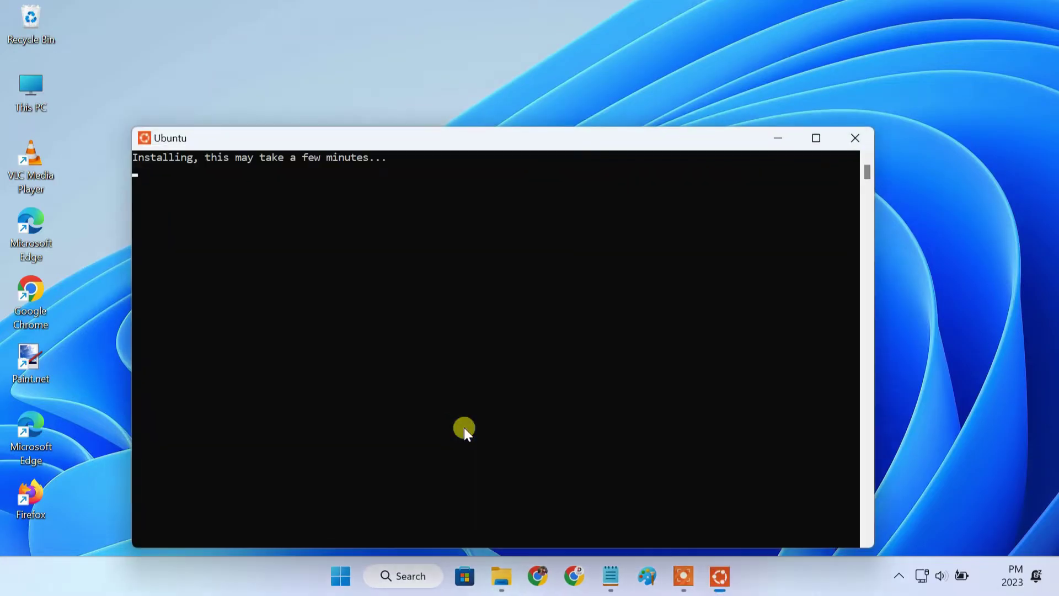
pyautogui.moveTo(478, 142); pyautogui.dragTo(501, 75)
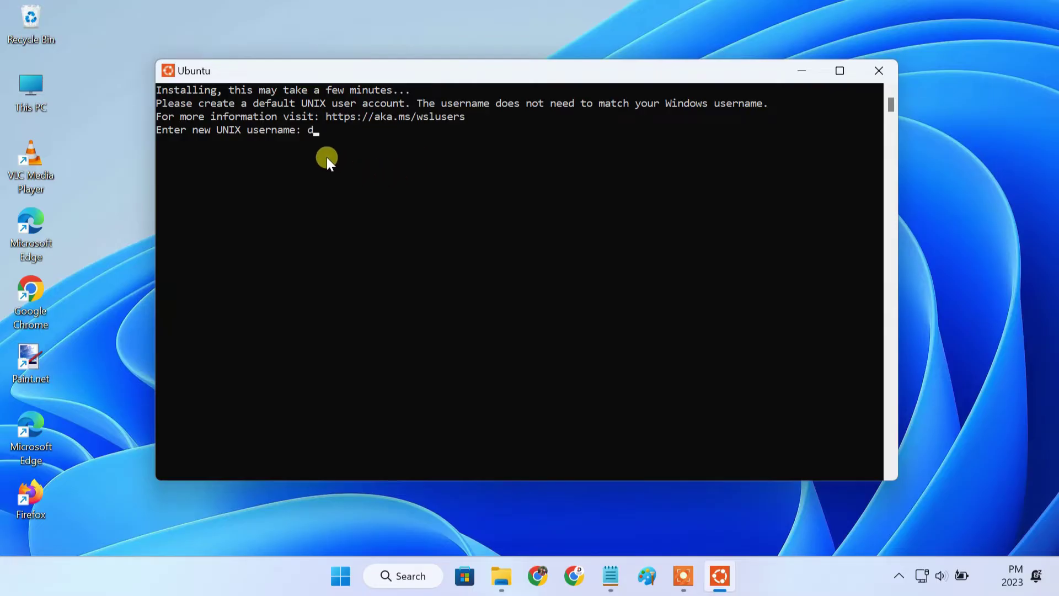
# Create the default UNIX username and password to finish Ubuntu 22.04.1 LTS setup
pyautogui.press('Return')
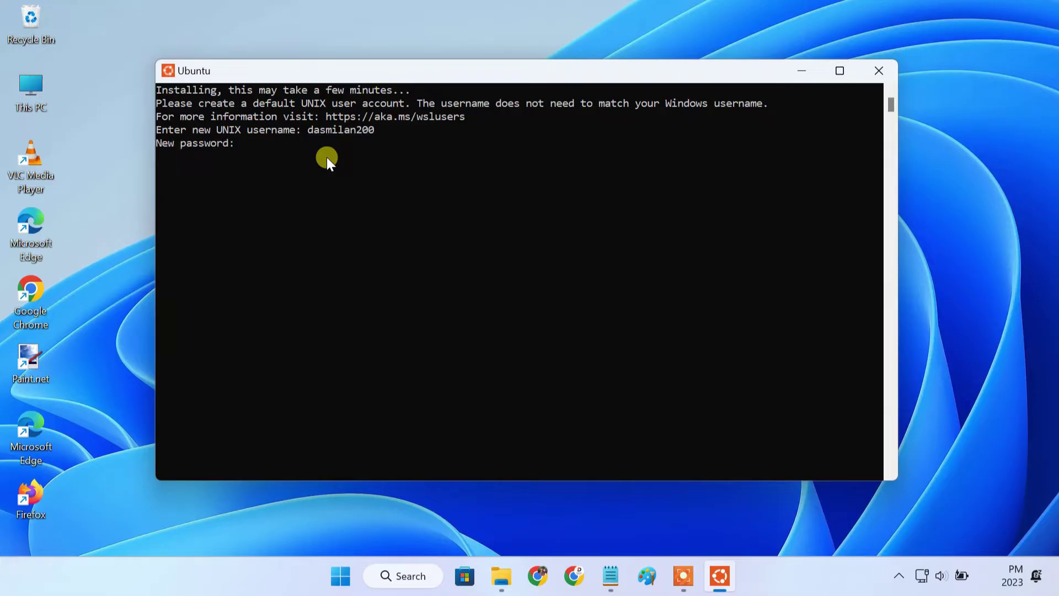
pyautogui.press('Return')
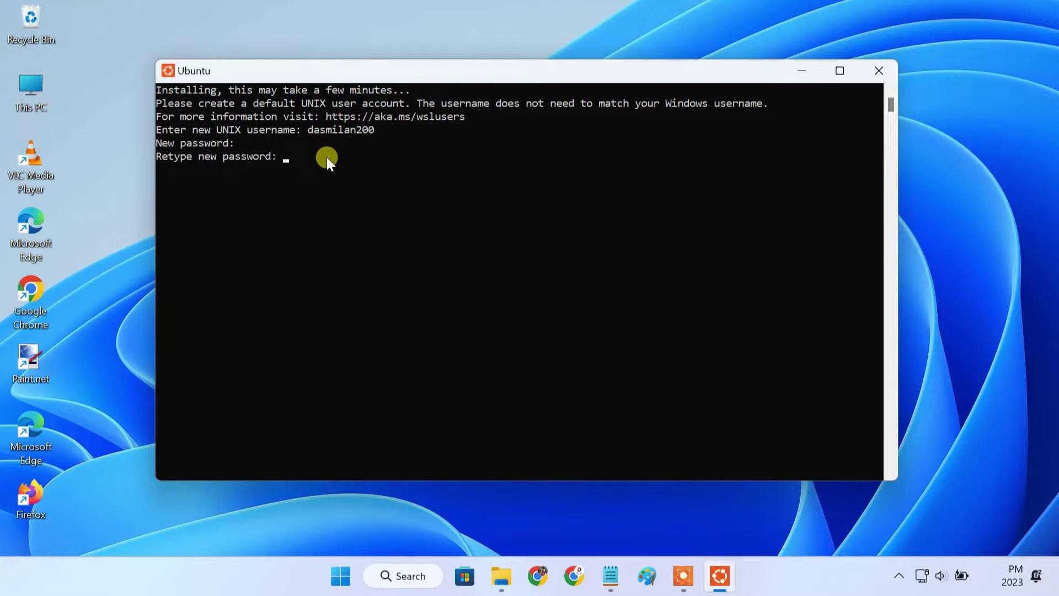
pyautogui.press('Return')
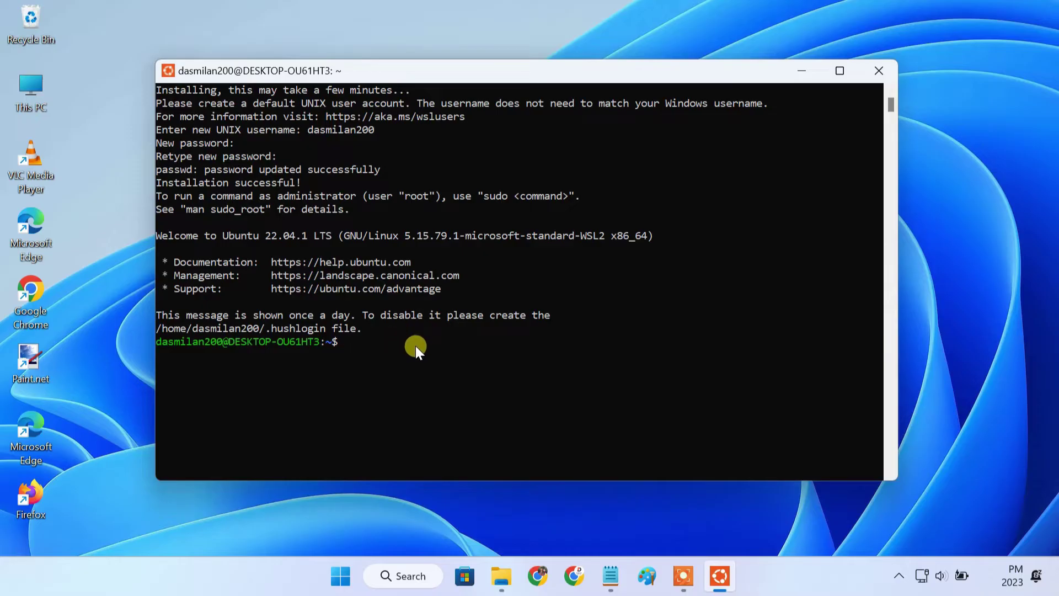
# Browse File Explorer to Linux > Ubuntu > home and select the user's folder
pyautogui.click(501, 575)
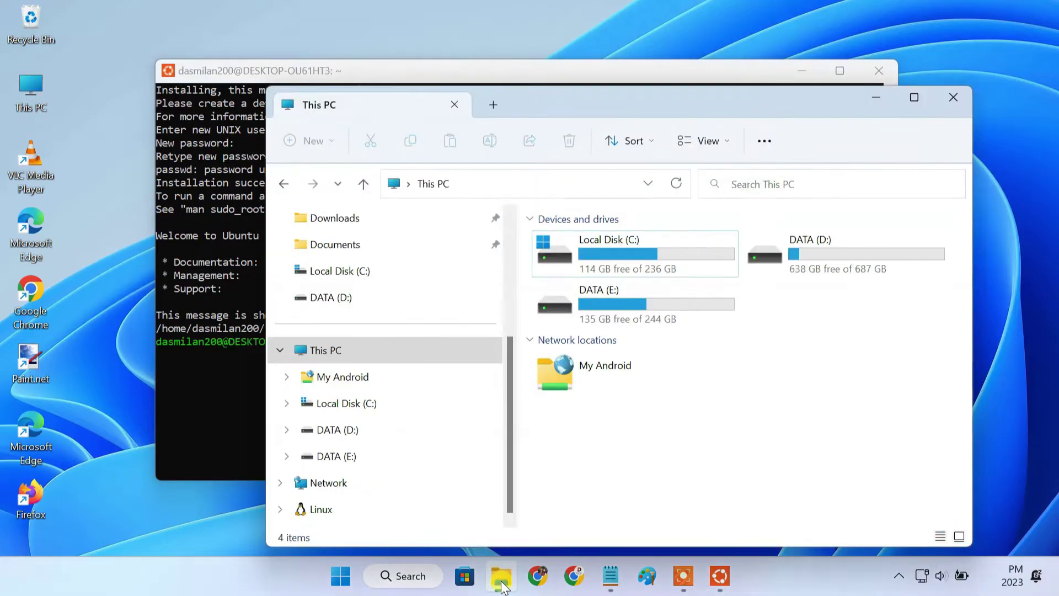
pyautogui.click(345, 510)
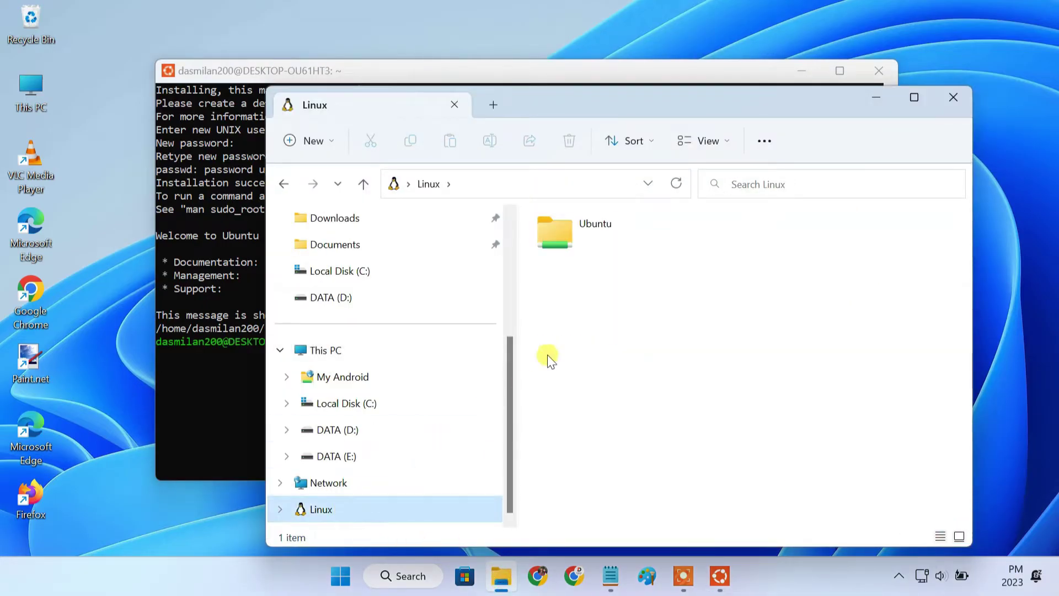
pyautogui.doubleClick(602, 225)
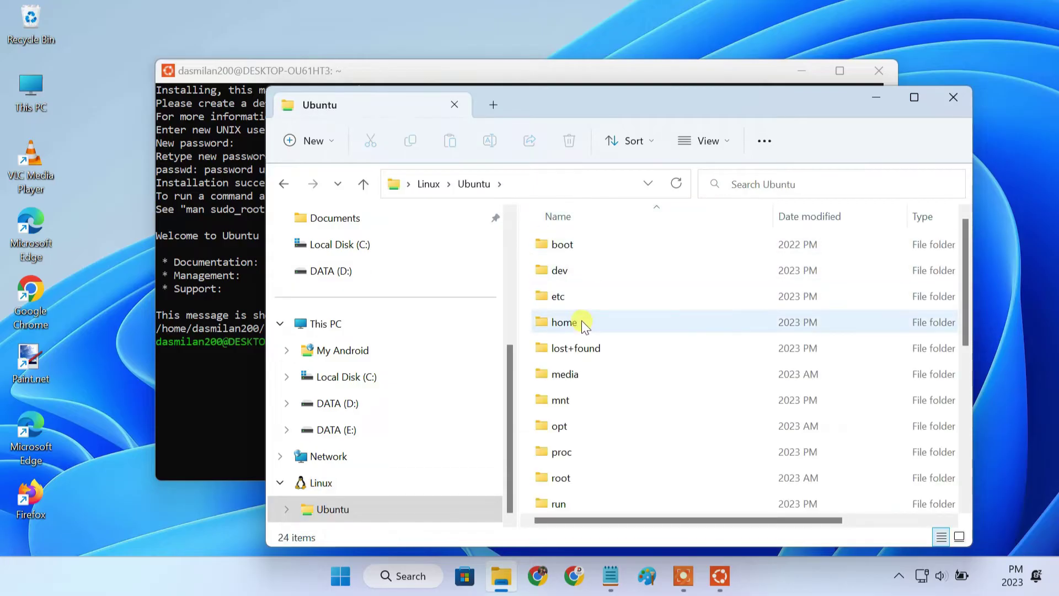
pyautogui.click(580, 325)
pyautogui.doubleClick(581, 325)
pyautogui.click(606, 243)
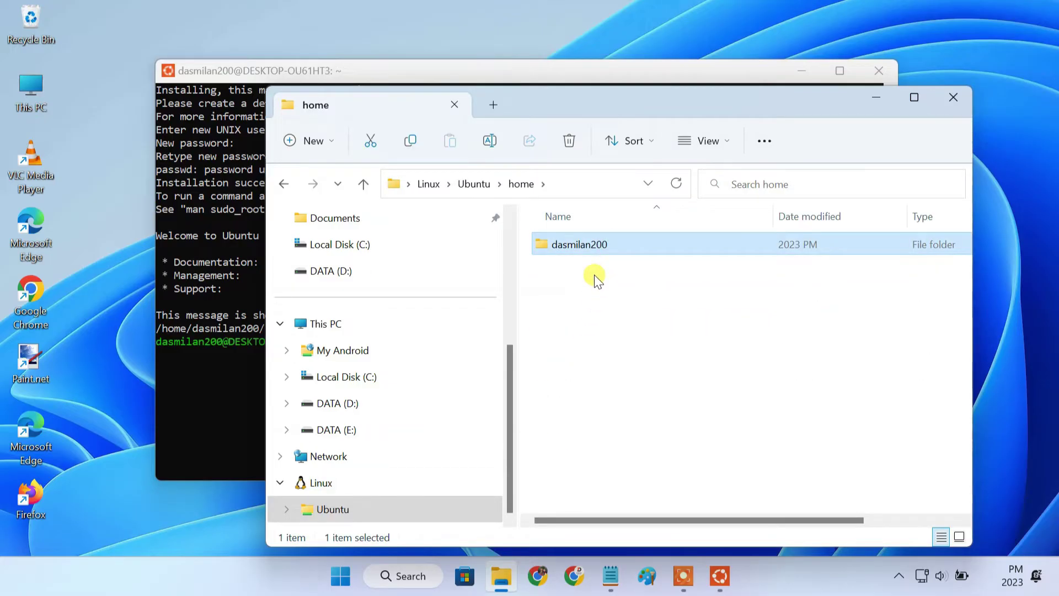
# Search Chrome for 'magisk' and open the LSPosed/MagiskOnWSALocal GitHub repository
pyautogui.click(877, 98)
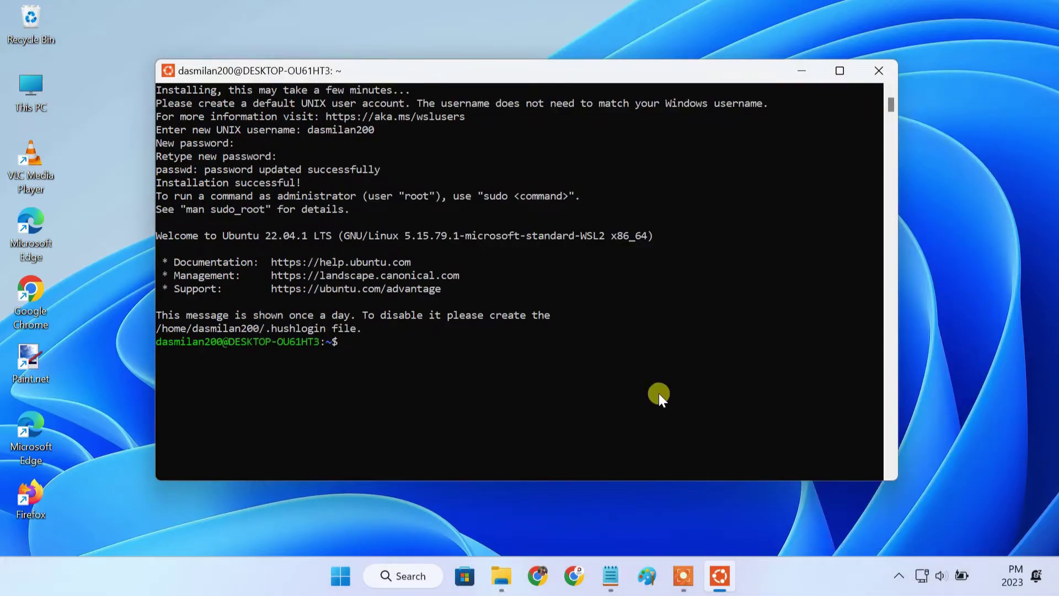
pyautogui.click(549, 577)
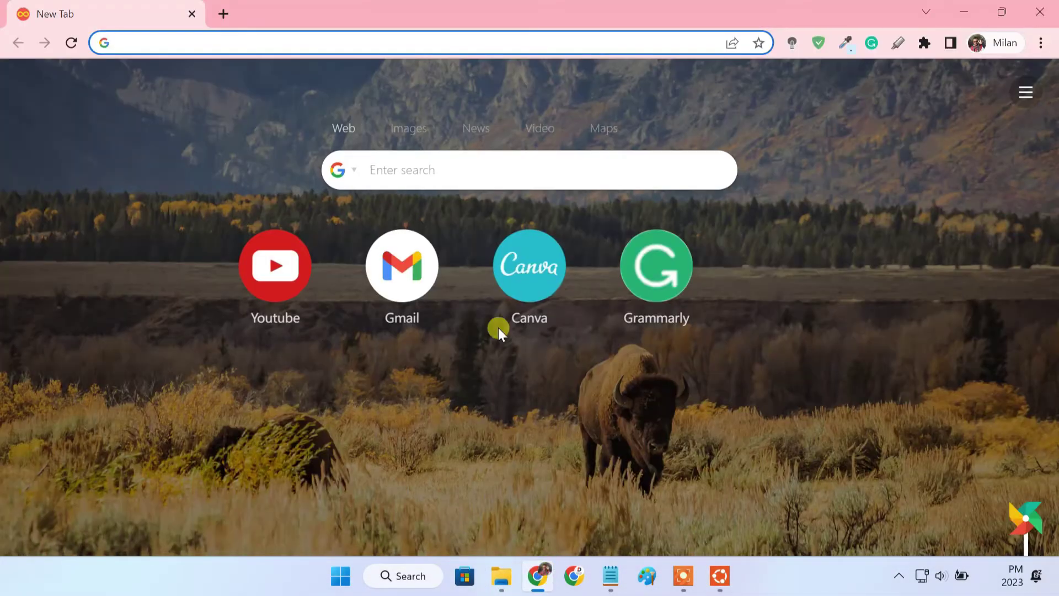
pyautogui.click(405, 44)
pyautogui.write('mag')
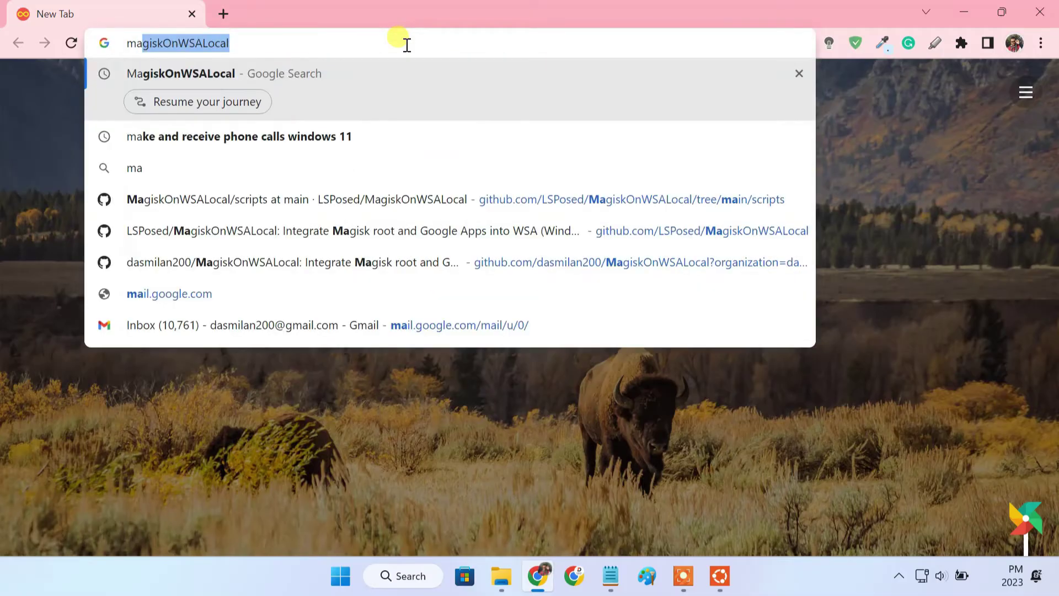
pyautogui.write('isk')
pyautogui.press('Return')
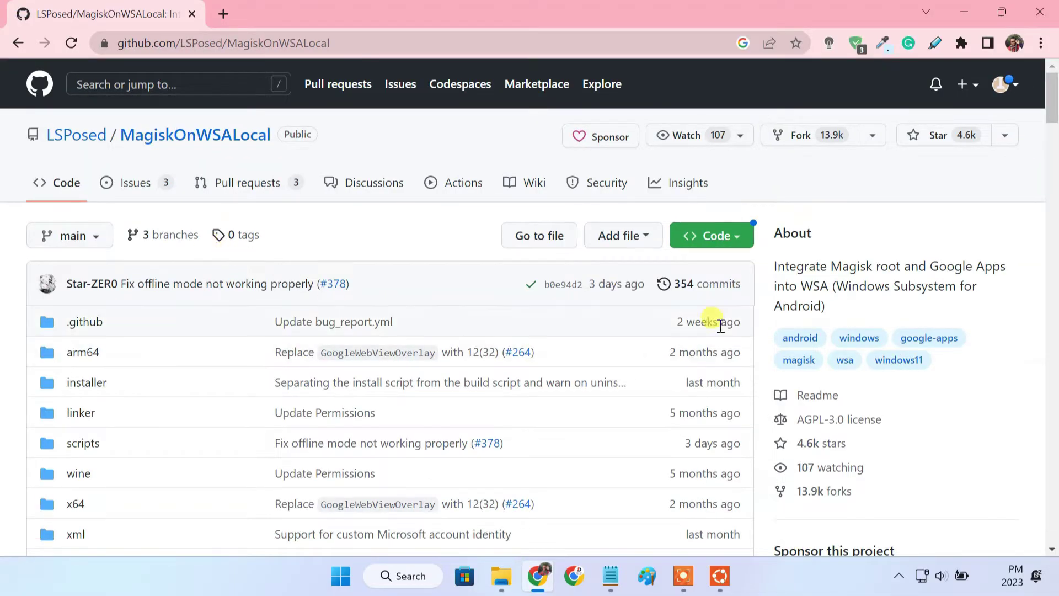
pyautogui.moveTo(774, 266); pyautogui.dragTo(829, 284)
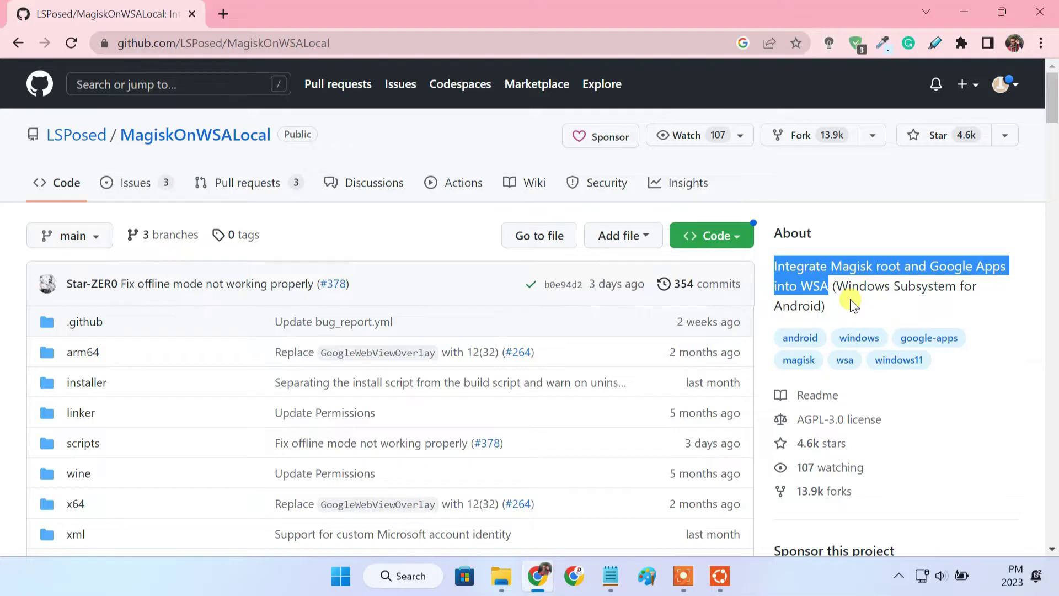
# Copy the repository's HTTPS clone URL from the Code menu
pyautogui.click(733, 237)
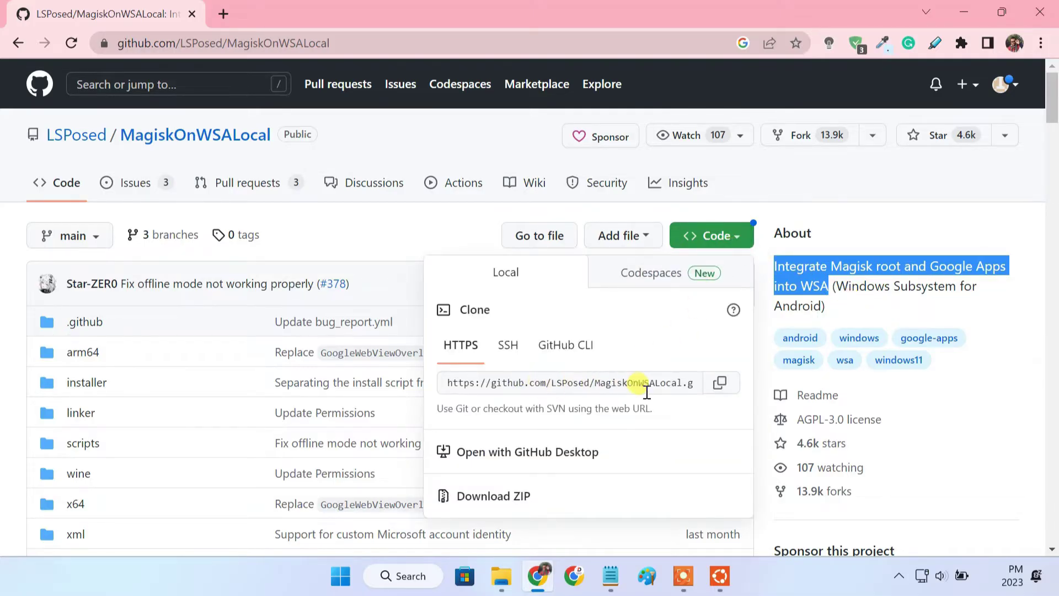
pyautogui.click(721, 384)
pyautogui.click(932, 444)
# Paste the copied URL after git clone in the Ubuntu terminal and run it
pyautogui.click(719, 575)
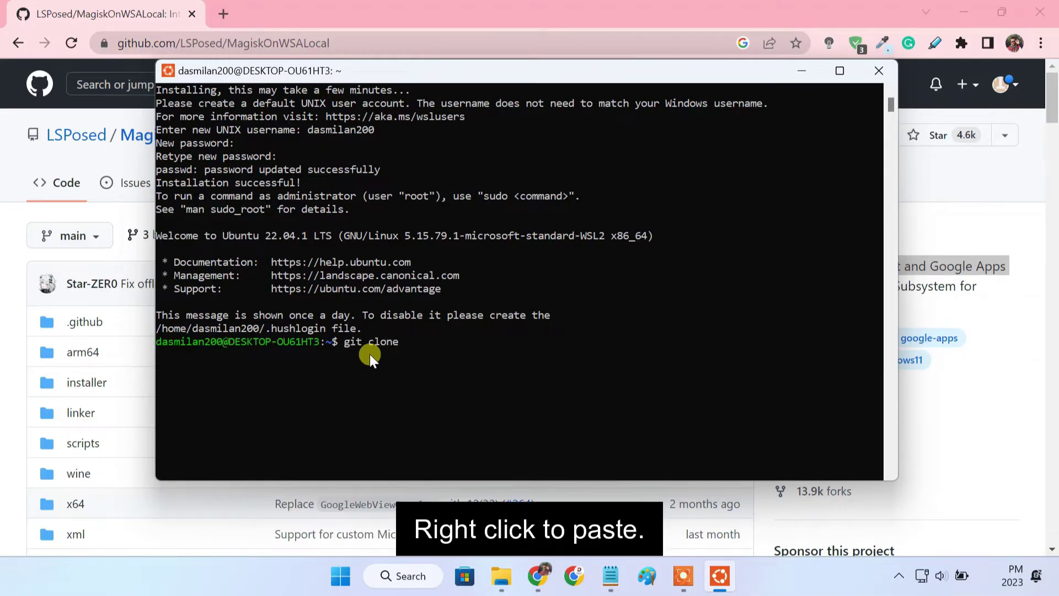
pyautogui.rightClick(369, 354)
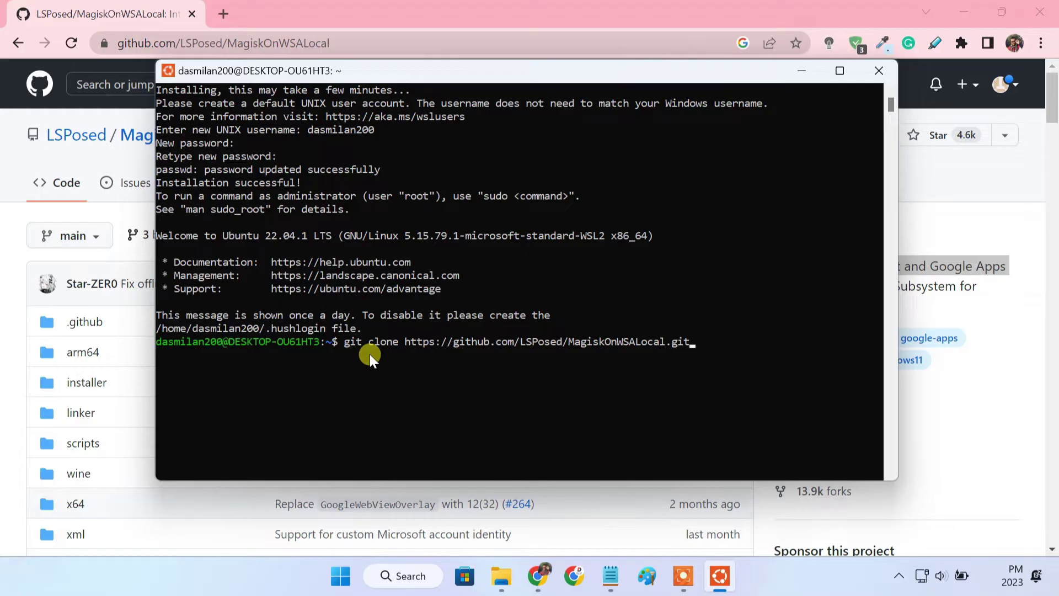
pyautogui.press('Return')
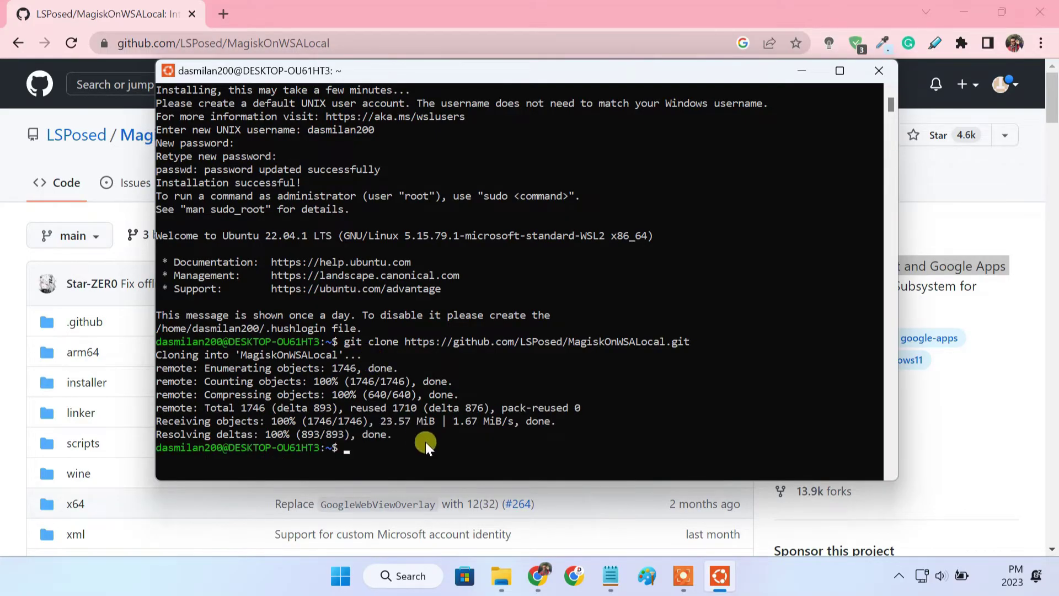
# Open MagiskOnWSALocal > scripts in File Explorer, select run.sh, then minimize the window
pyautogui.click(804, 69)
pyautogui.click(502, 576)
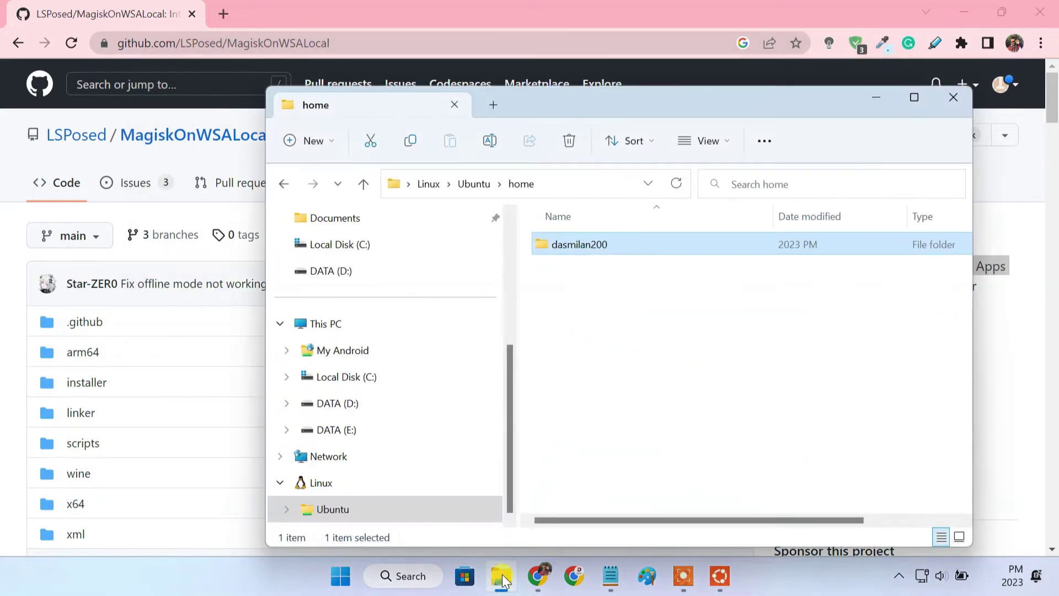
pyautogui.doubleClick(631, 243)
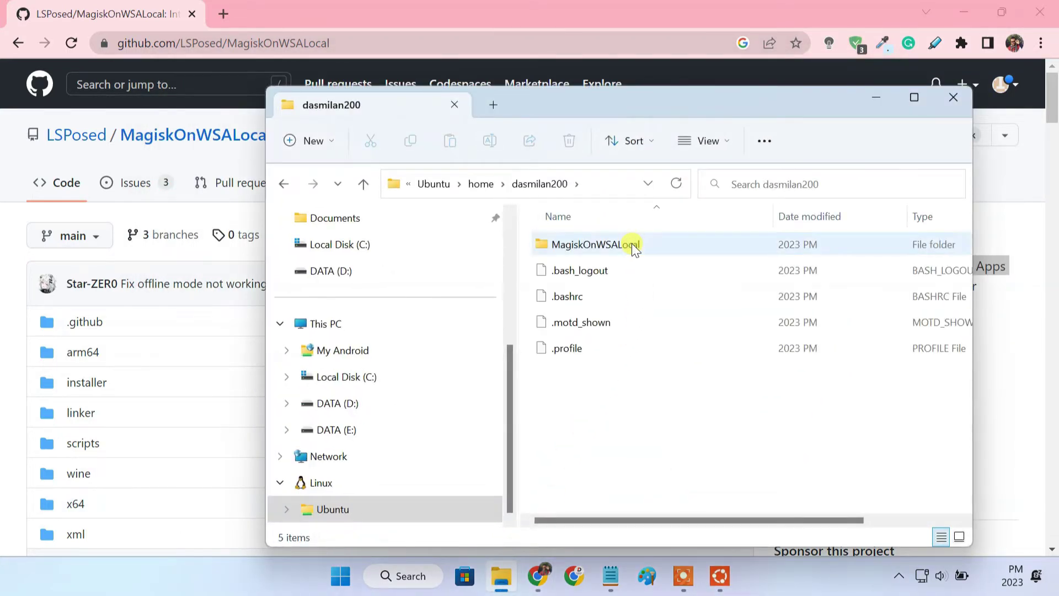
pyautogui.doubleClick(631, 243)
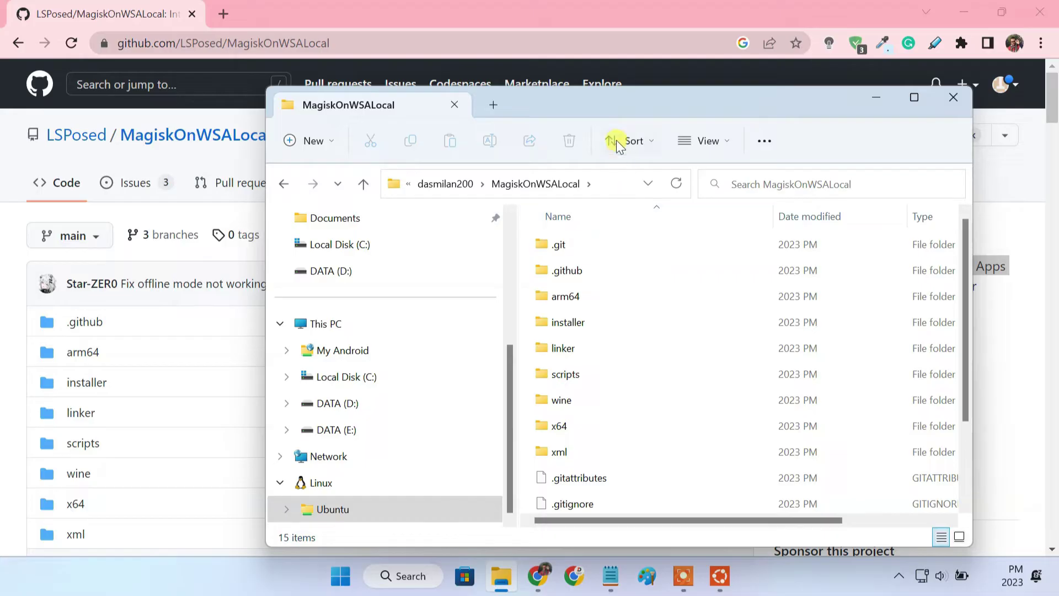
pyautogui.moveTo(616, 104)
pyautogui.mouseDown()
pyautogui.moveTo(625, 123)
pyautogui.moveTo(617, 121)
pyautogui.mouseUp()
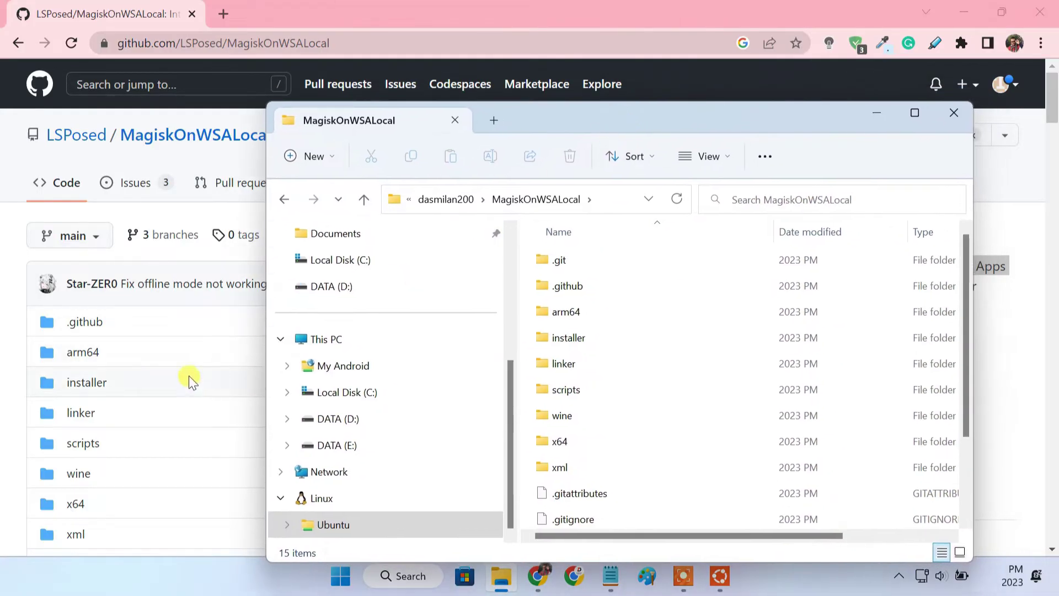
pyautogui.scroll(-3, 172, 377)
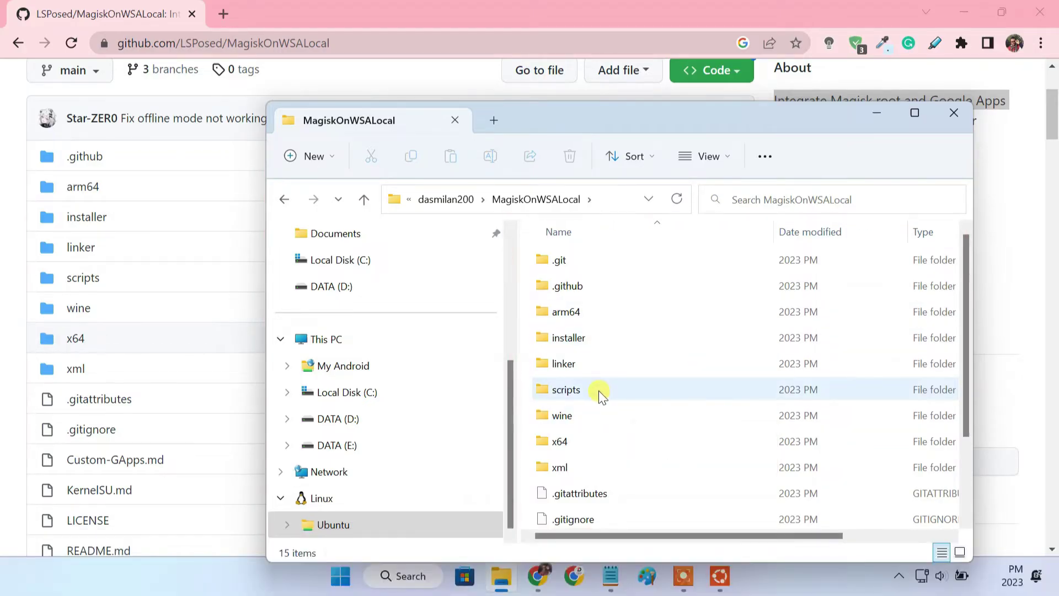
pyautogui.doubleClick(598, 390)
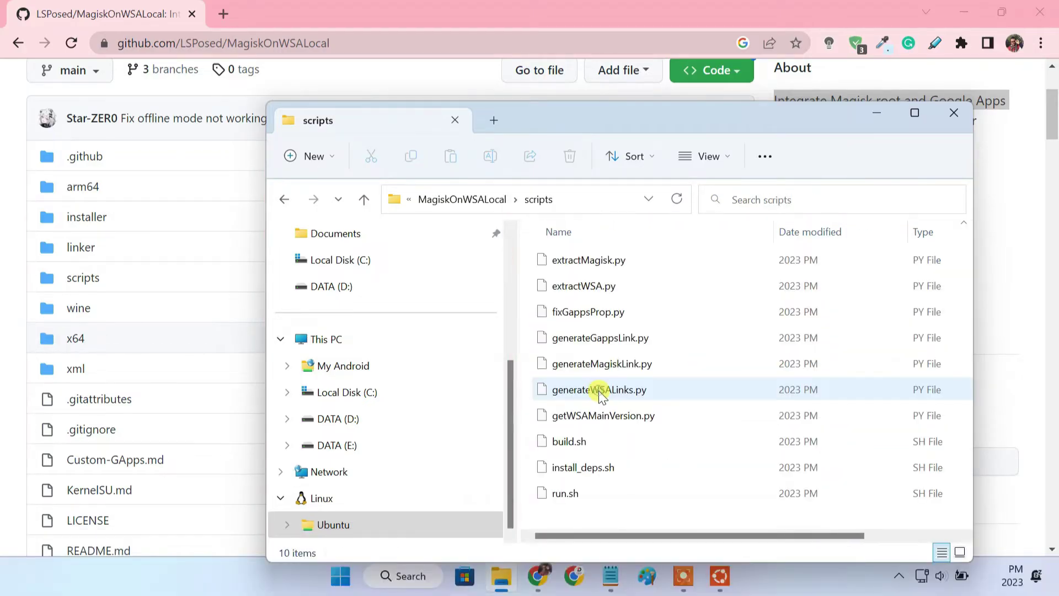
pyautogui.click(587, 494)
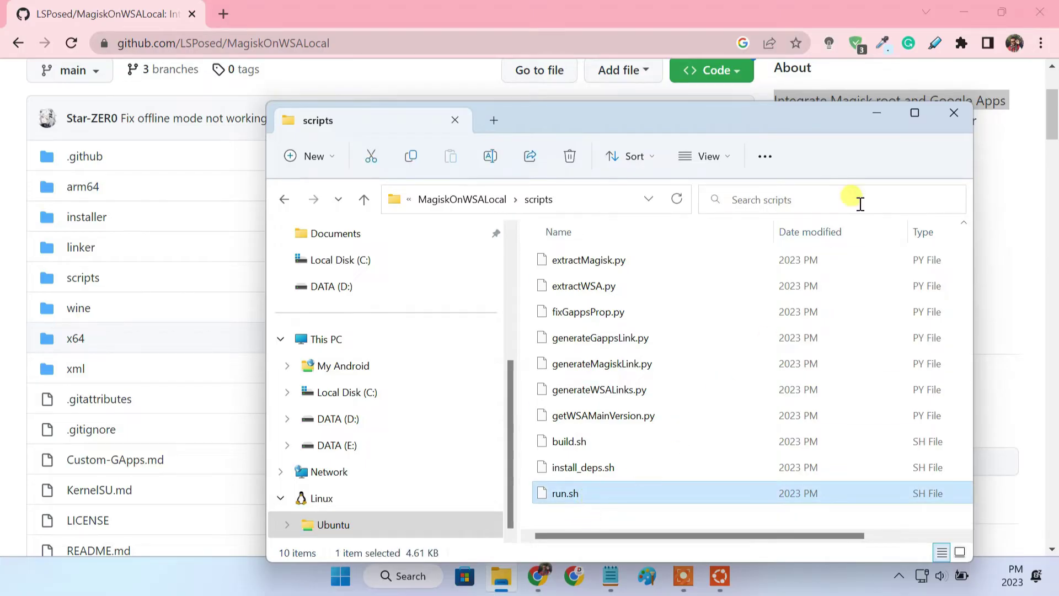
pyautogui.click(877, 113)
# Paste and run 'cd MagiskOnWSALocal' in the Ubuntu terminal from the Notepad notes
pyautogui.click(953, 15)
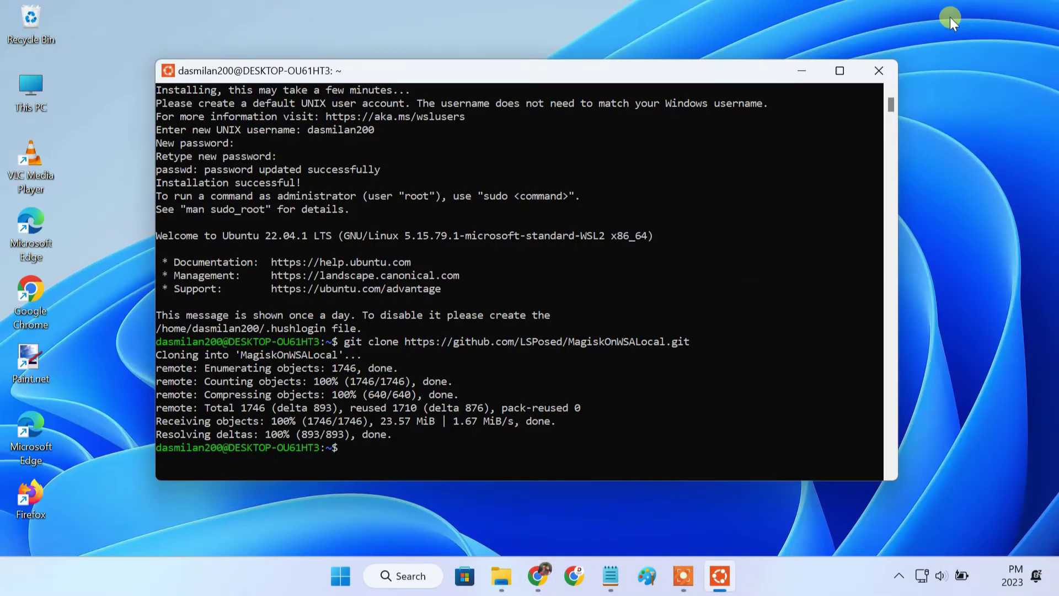
pyautogui.click(611, 577)
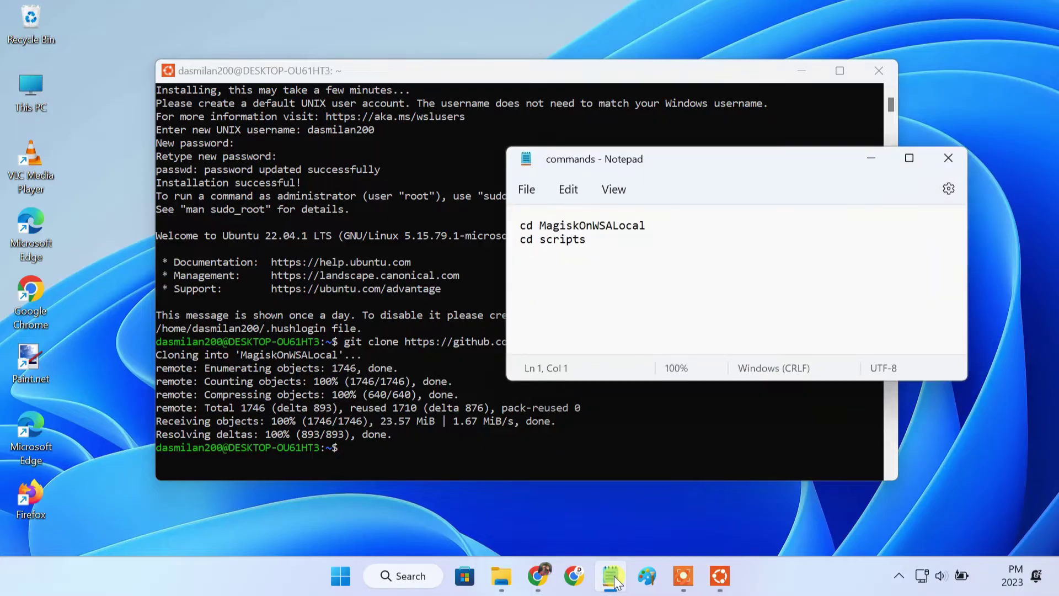
pyautogui.moveTo(665, 225); pyautogui.dragTo(517, 226)
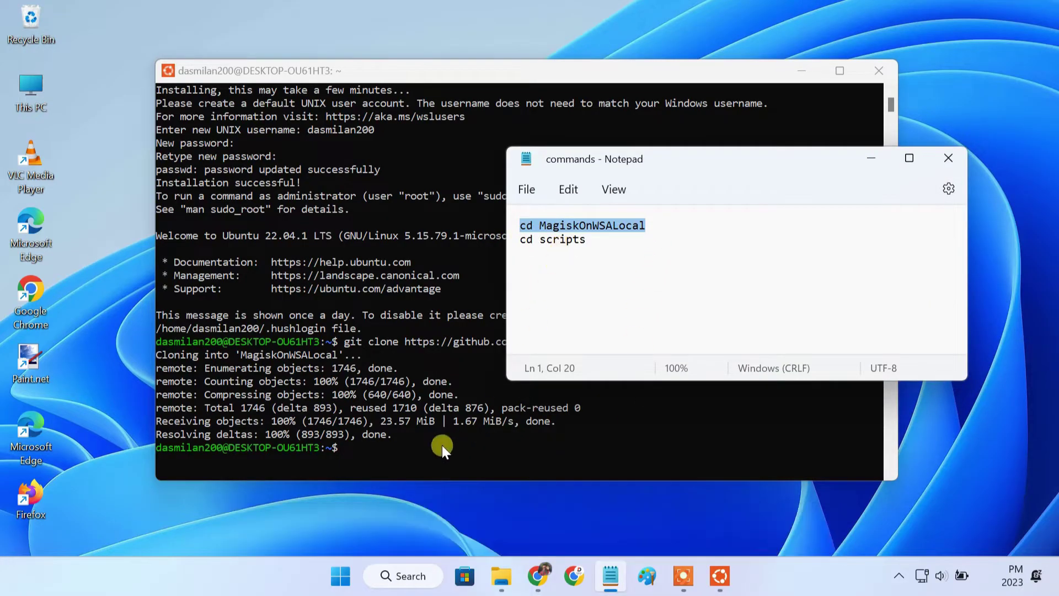
pyautogui.click(402, 455)
pyautogui.rightClick(401, 455)
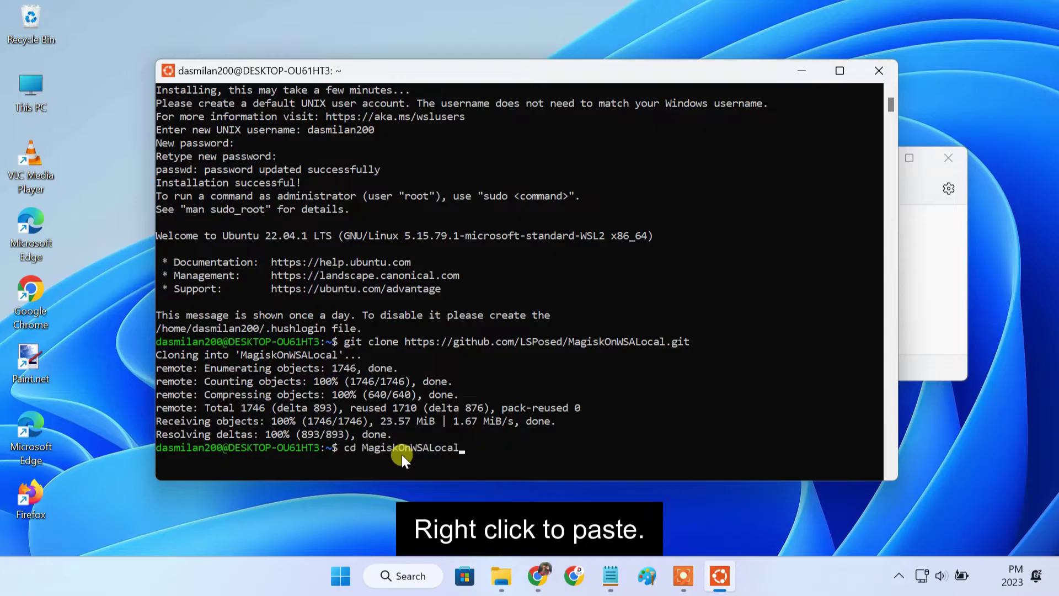
pyautogui.press('Return')
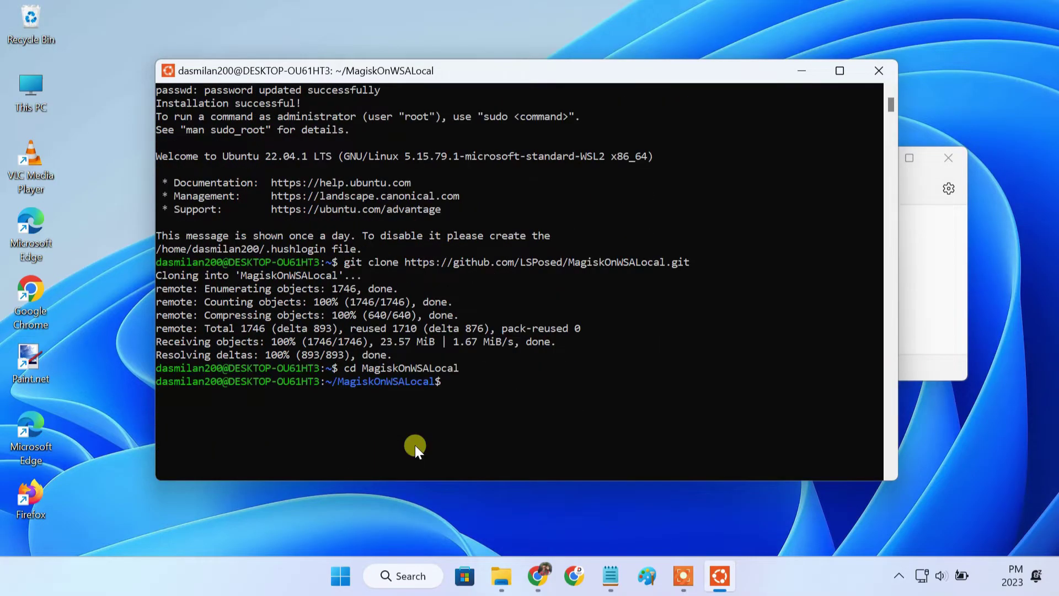
# Copy 'cd scripts' from Notepad and run it in the terminal
pyautogui.click(617, 578)
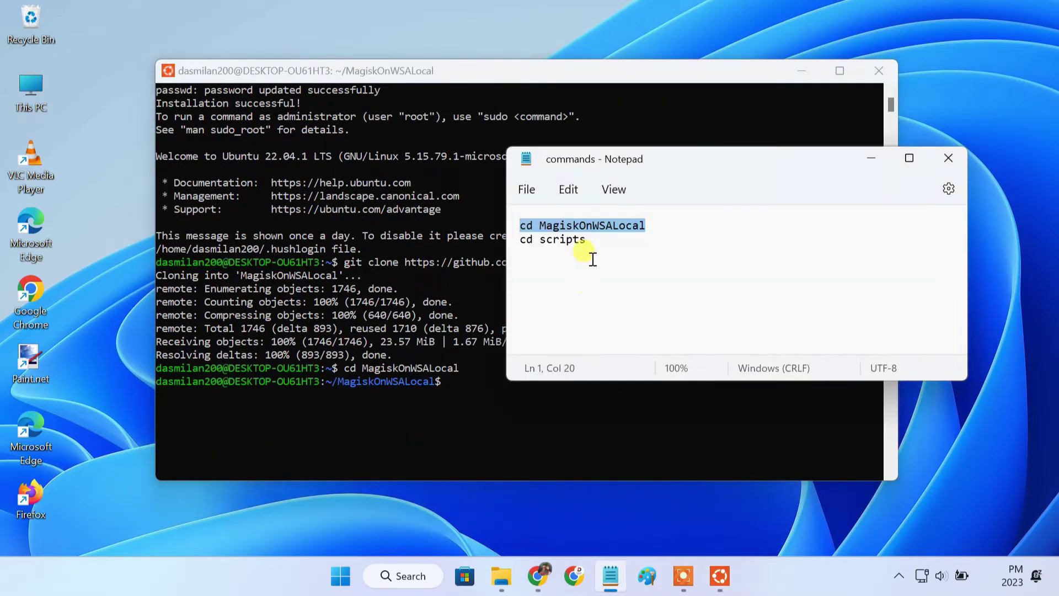
pyautogui.moveTo(586, 239); pyautogui.dragTo(520, 241)
pyautogui.hotkey('ctrl', 'c')
pyautogui.click(455, 395)
pyautogui.rightClick(455, 395)
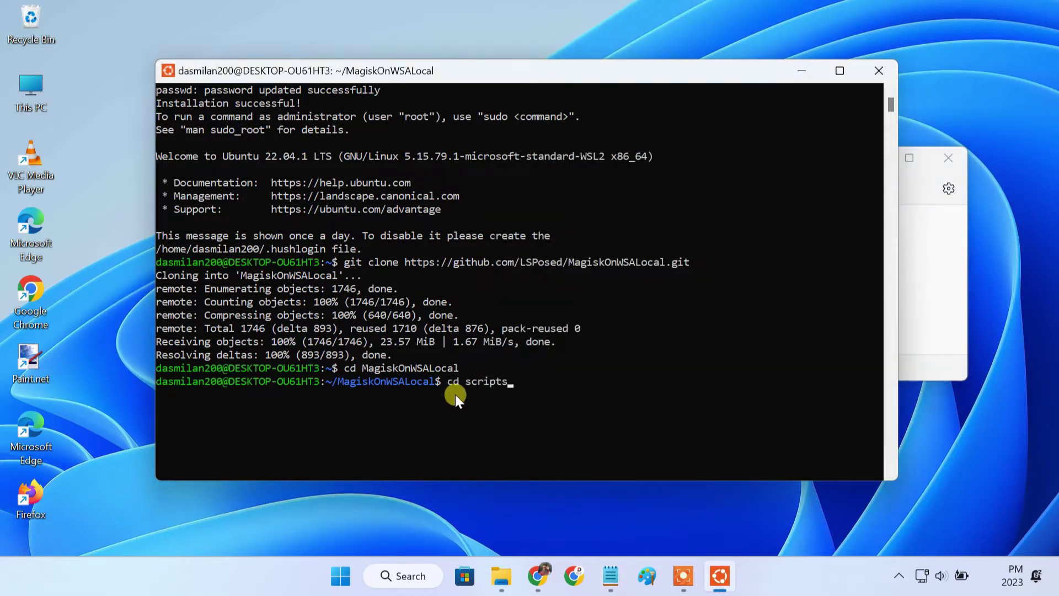
pyautogui.press('Return')
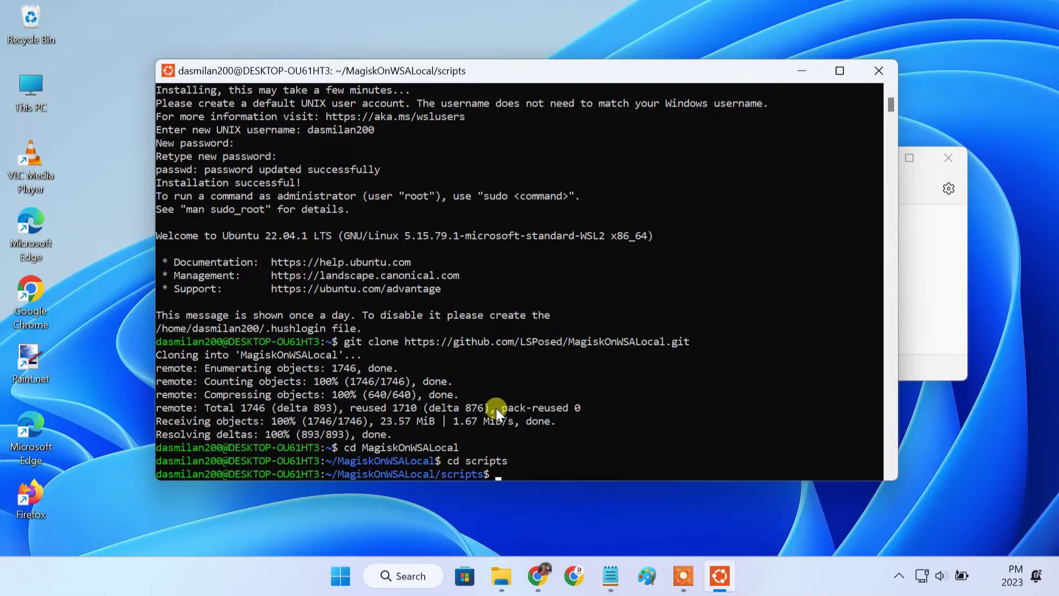
pyautogui.scroll(-3, 608, 425)
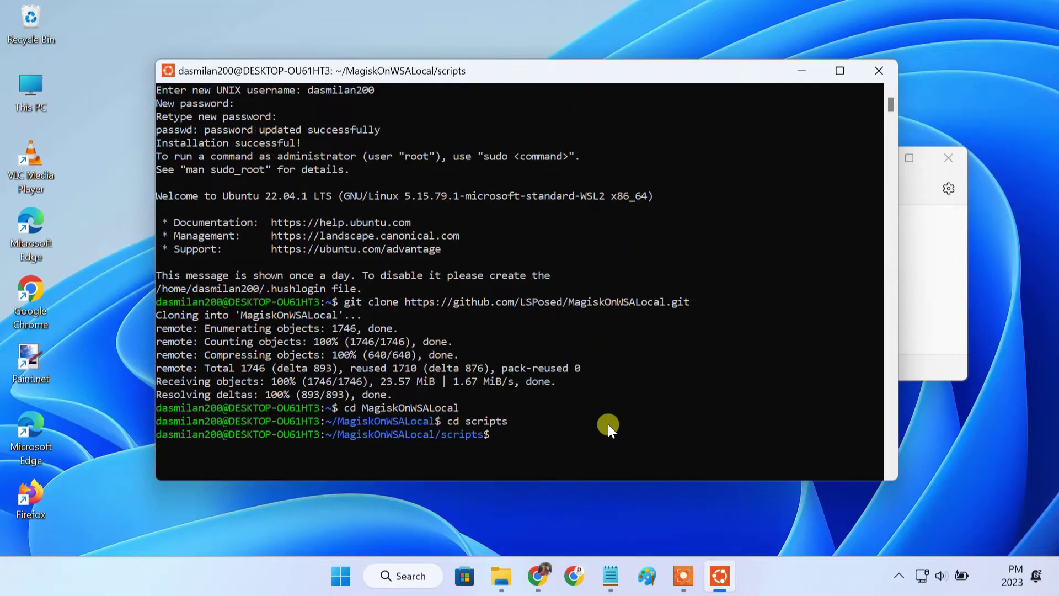
# Paste and launch ./run.sh from the notes, entering the sudo password, until the Build arch prompt appears
pyautogui.click(610, 575)
pyautogui.scroll(-3, 583, 298)
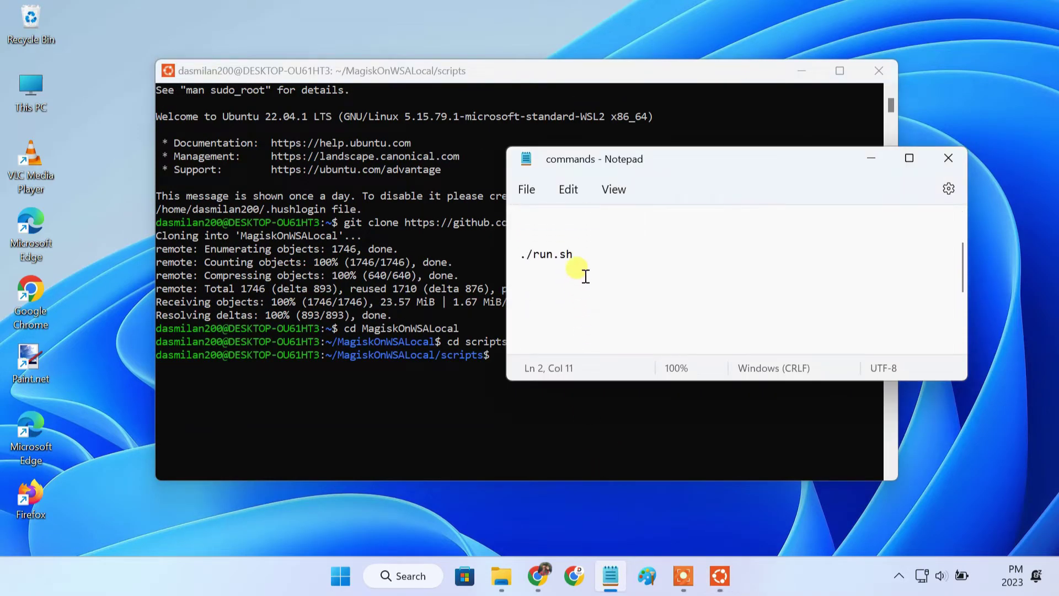
pyautogui.moveTo(576, 253); pyautogui.dragTo(518, 252)
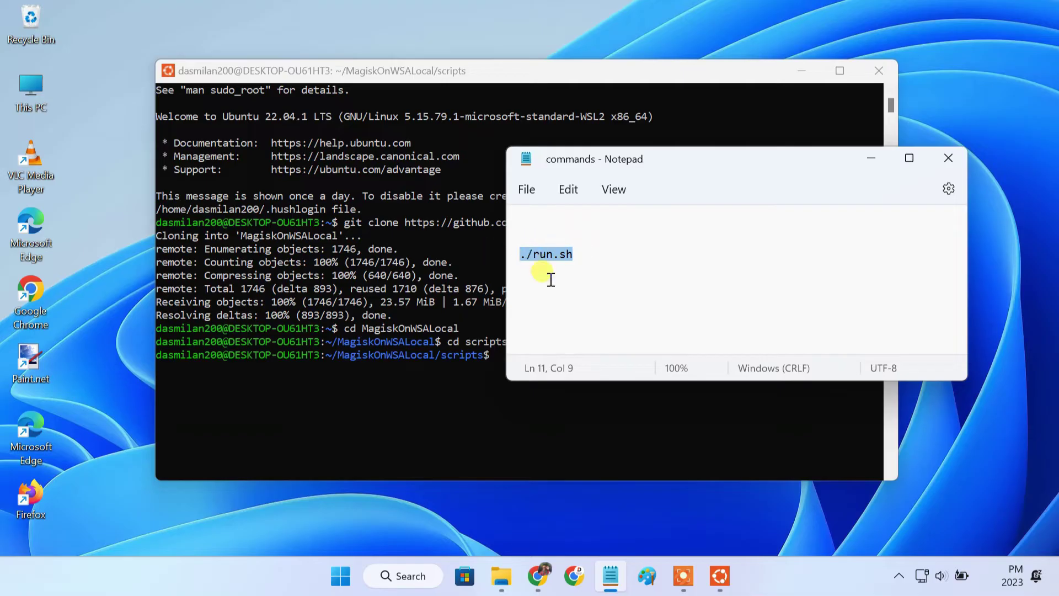
pyautogui.click(876, 161)
pyautogui.rightClick(501, 366)
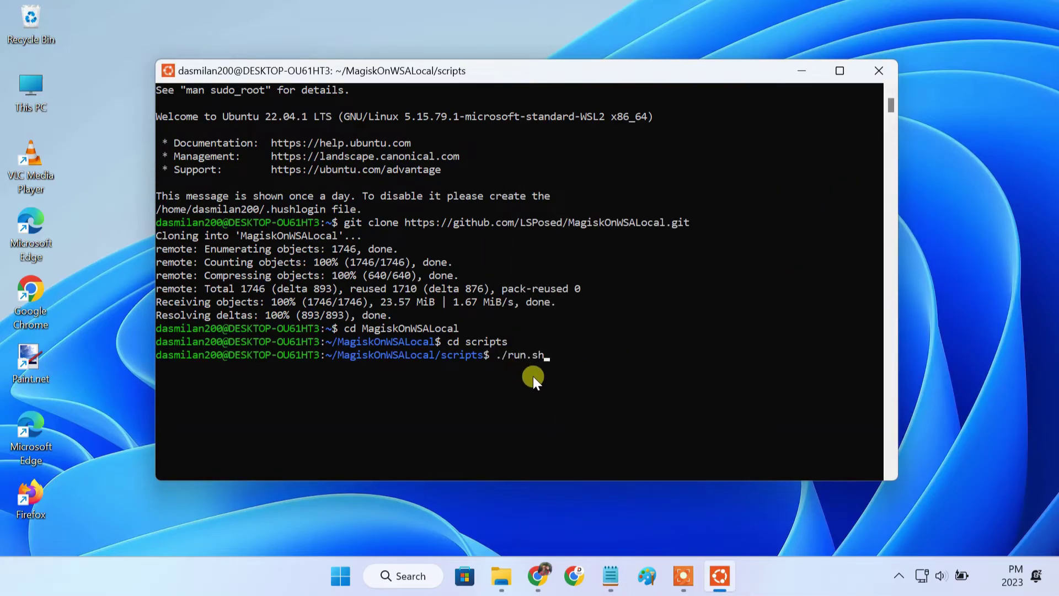
pyautogui.press('Return')
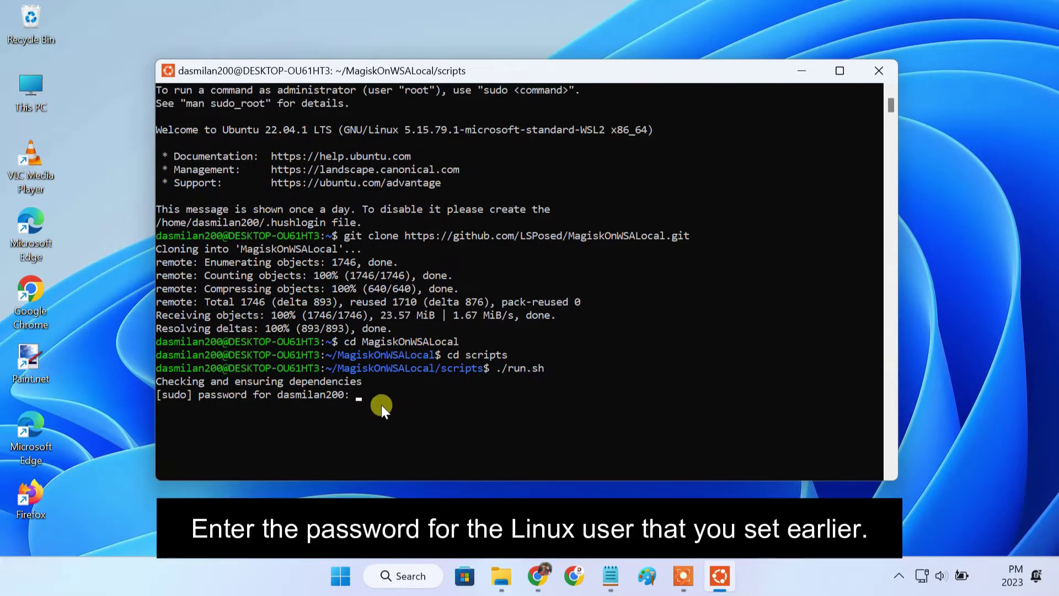
pyautogui.press('Return')
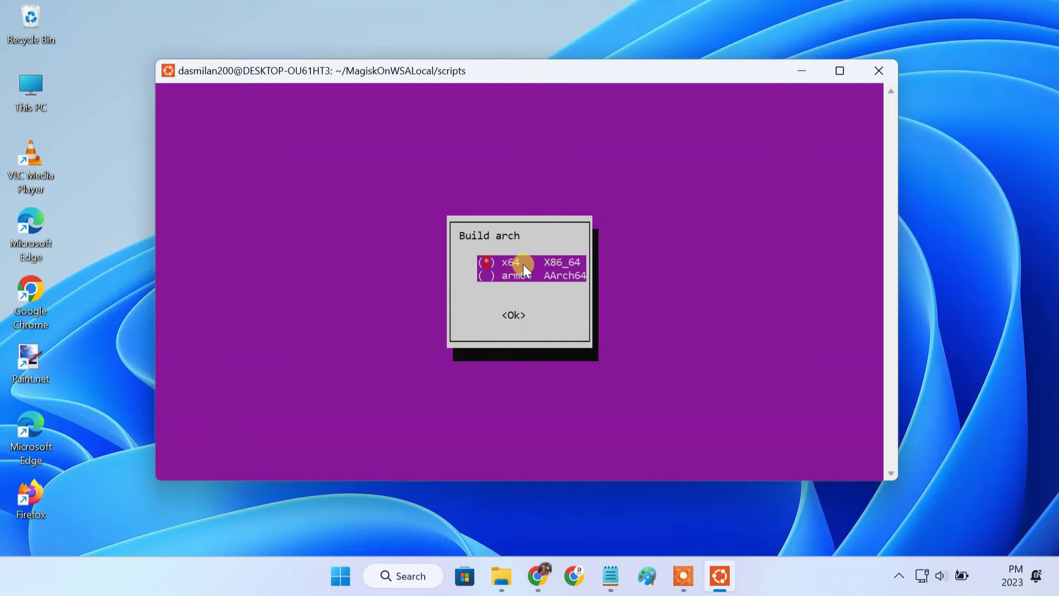
# Build WSA for x64 with stable Magisk, MindTheGapps, Amazon Appstore kept, Magisk root and no compression
pyautogui.press('Return')
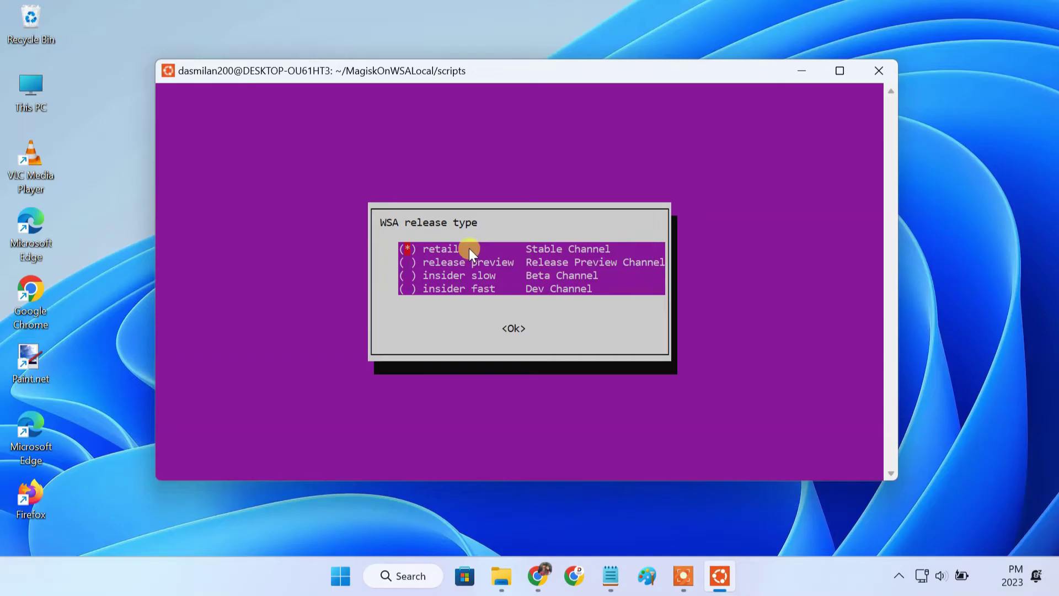
pyautogui.press('Return')
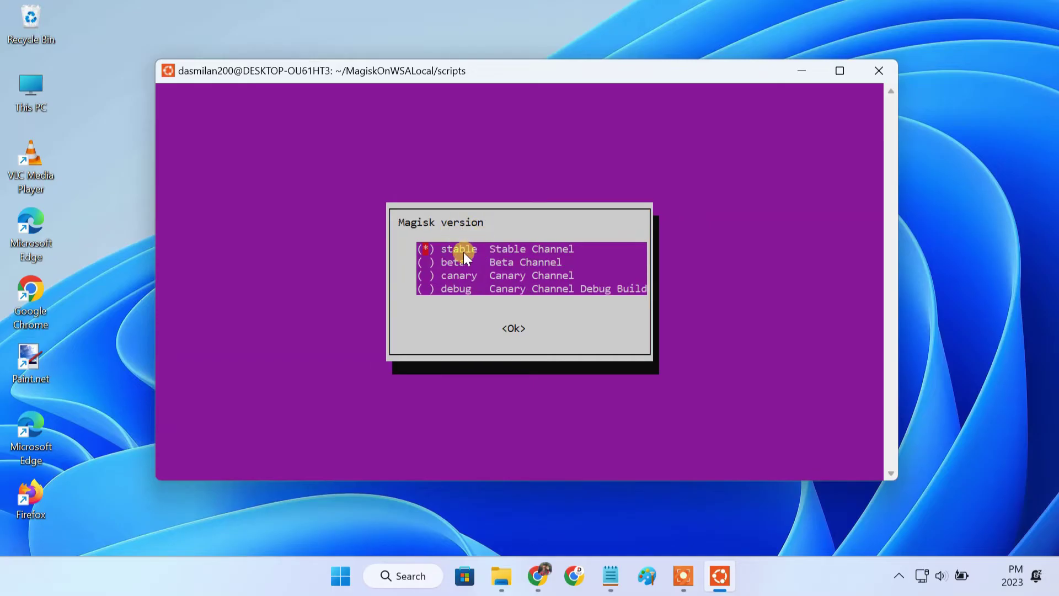
pyautogui.press('Return')
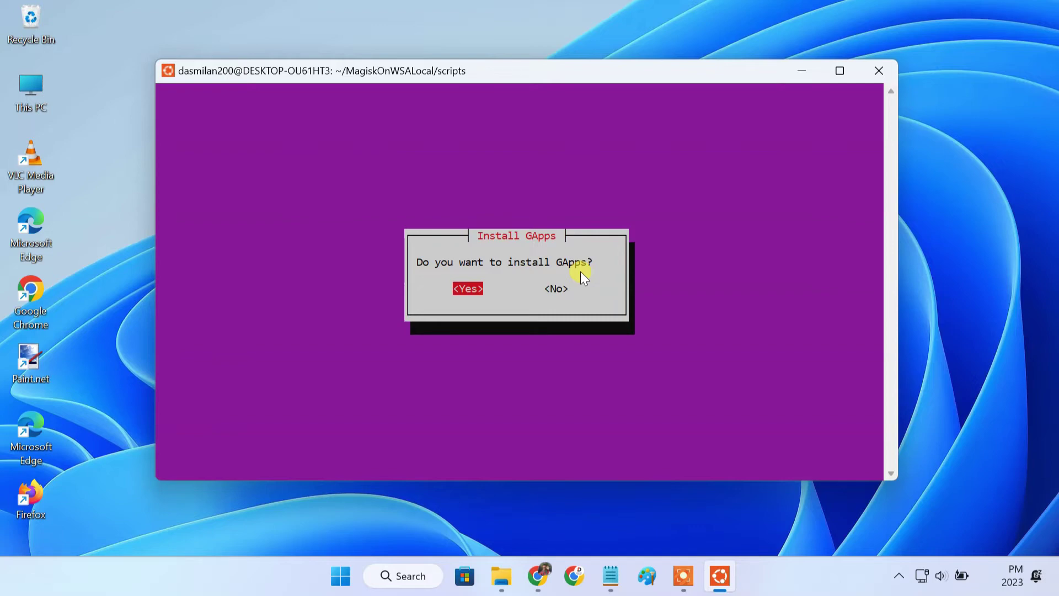
pyautogui.press('Return')
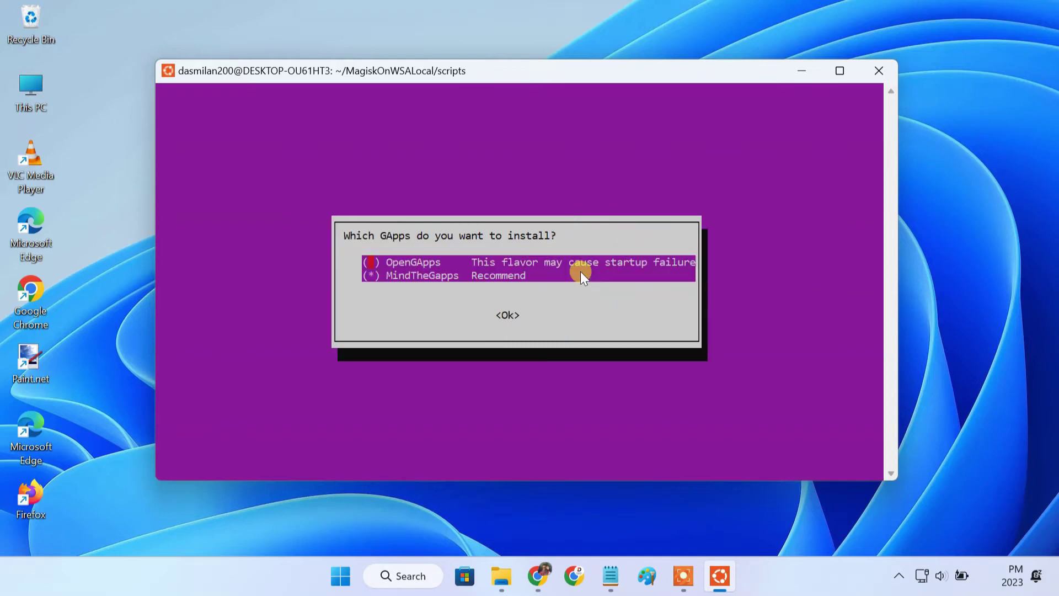
pyautogui.press('Return')
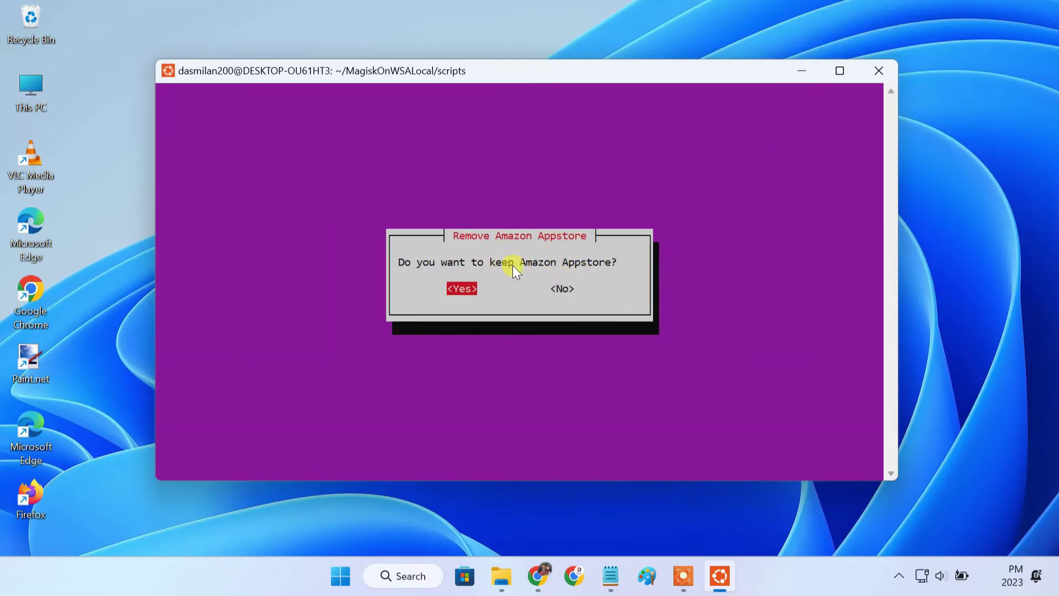
pyautogui.press('Return')
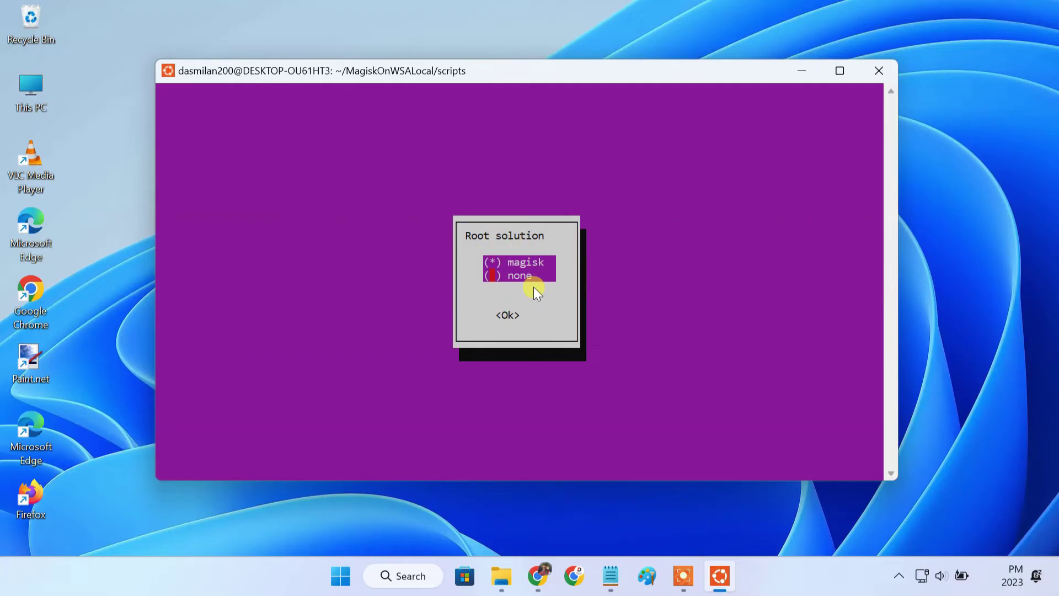
pyautogui.press('Return')
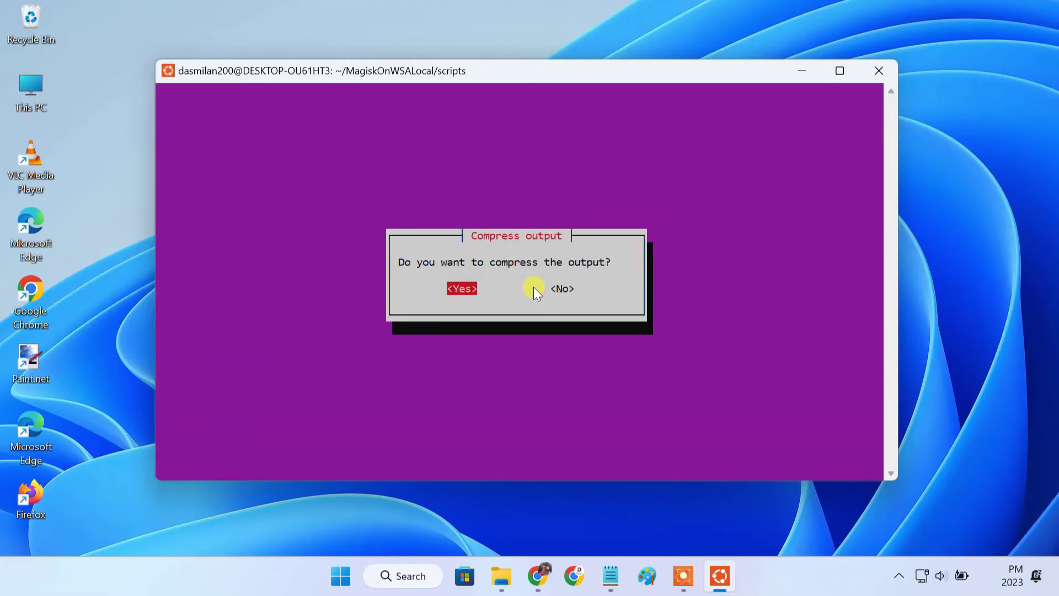
pyautogui.press('Right')
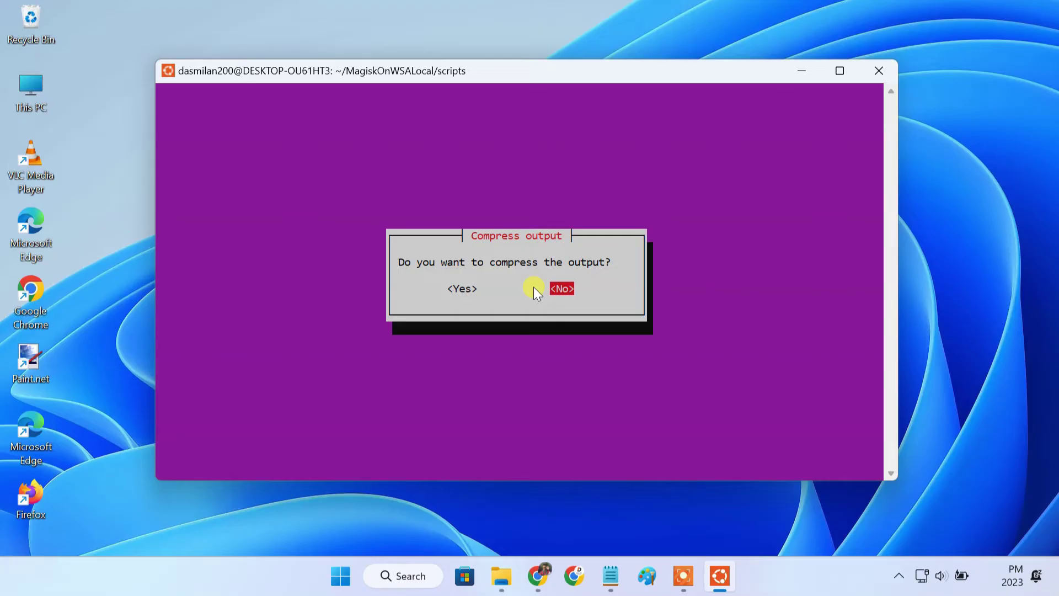
pyautogui.press('Return')
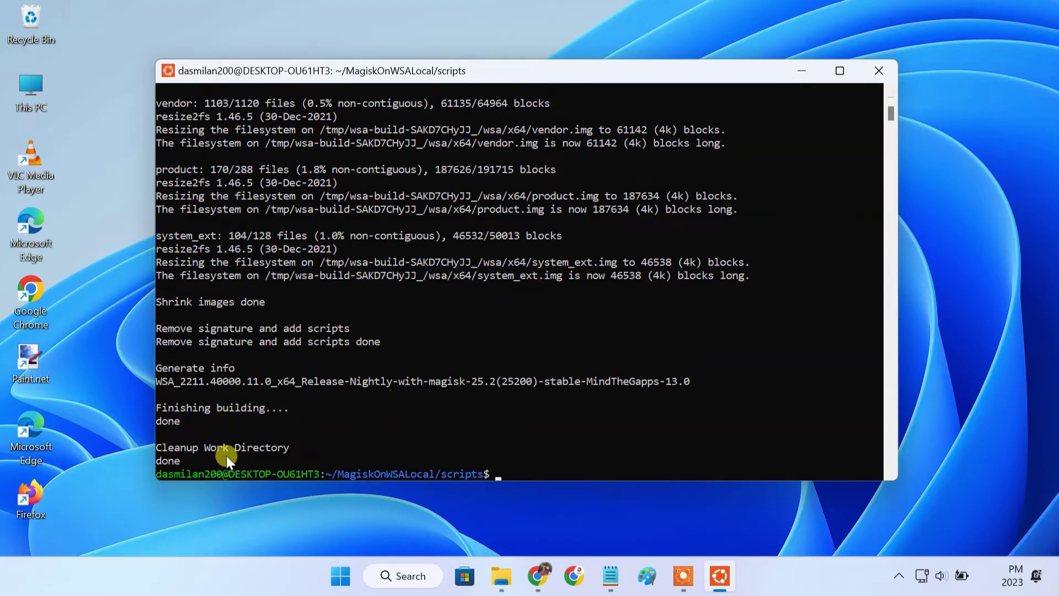
# Close the terminal and open the Ubuntu user's home folder via File Explorer's Linux entry
pyautogui.click(863, 76)
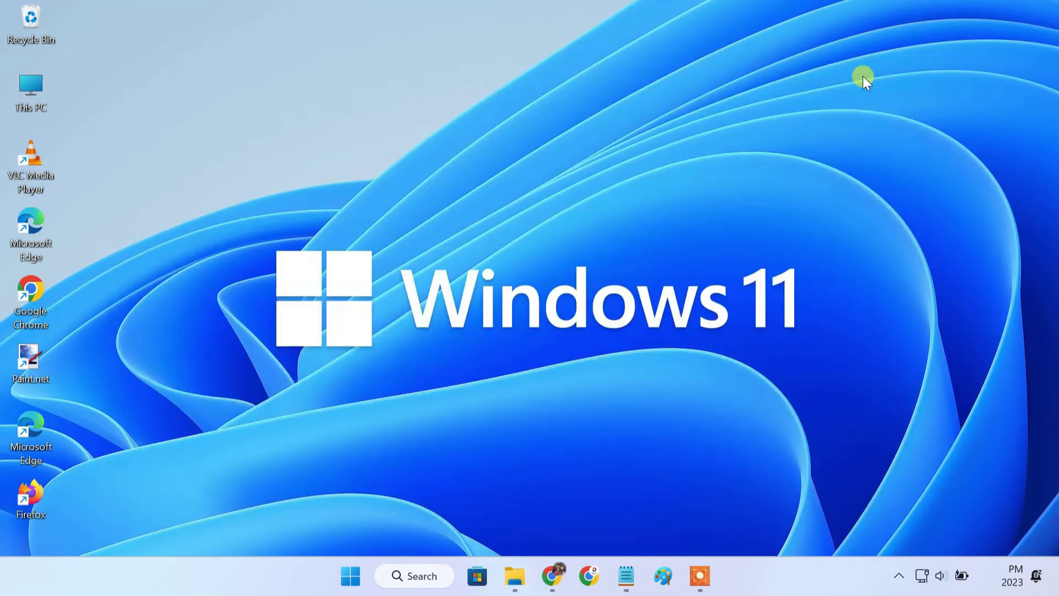
pyautogui.click(524, 575)
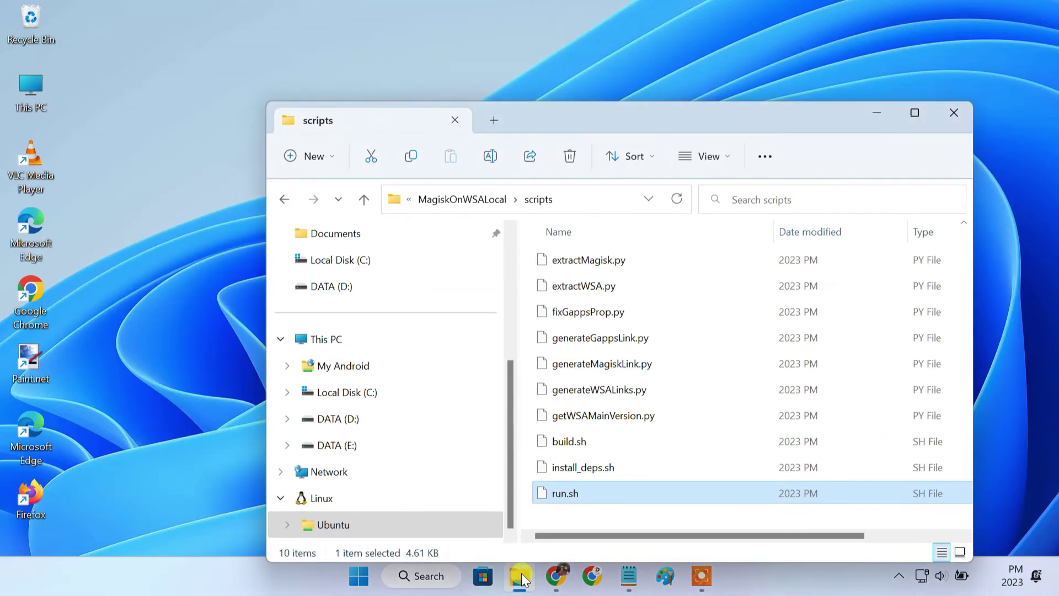
pyautogui.click(366, 503)
pyautogui.doubleClick(595, 247)
pyautogui.doubleClick(574, 339)
pyautogui.doubleClick(601, 262)
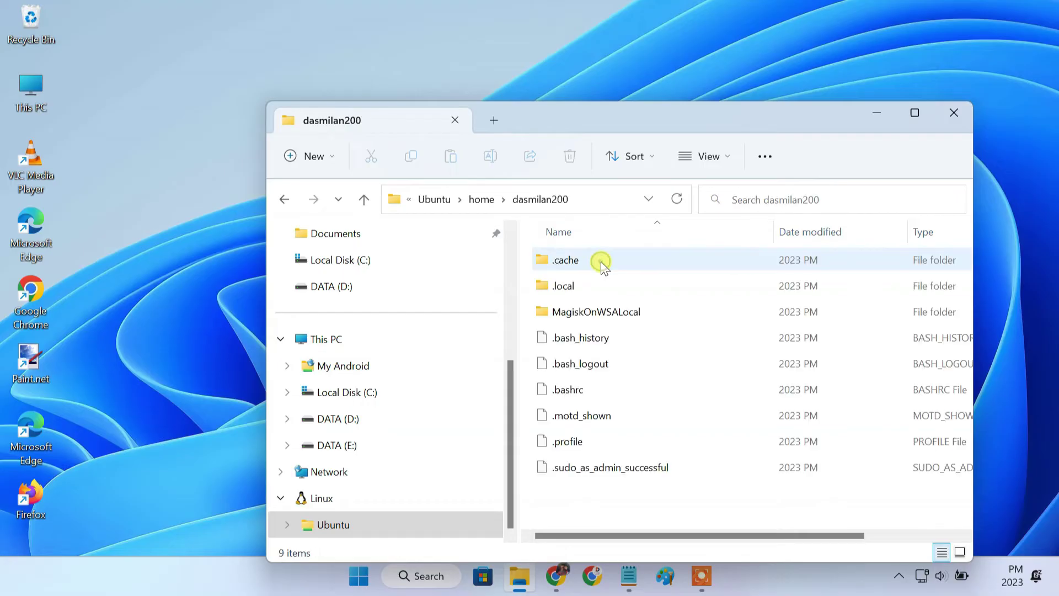
# Open MagiskOnWSALocal > output > WSA_2211.40000.11.0_x64 and select all 46 items
pyautogui.click(614, 313)
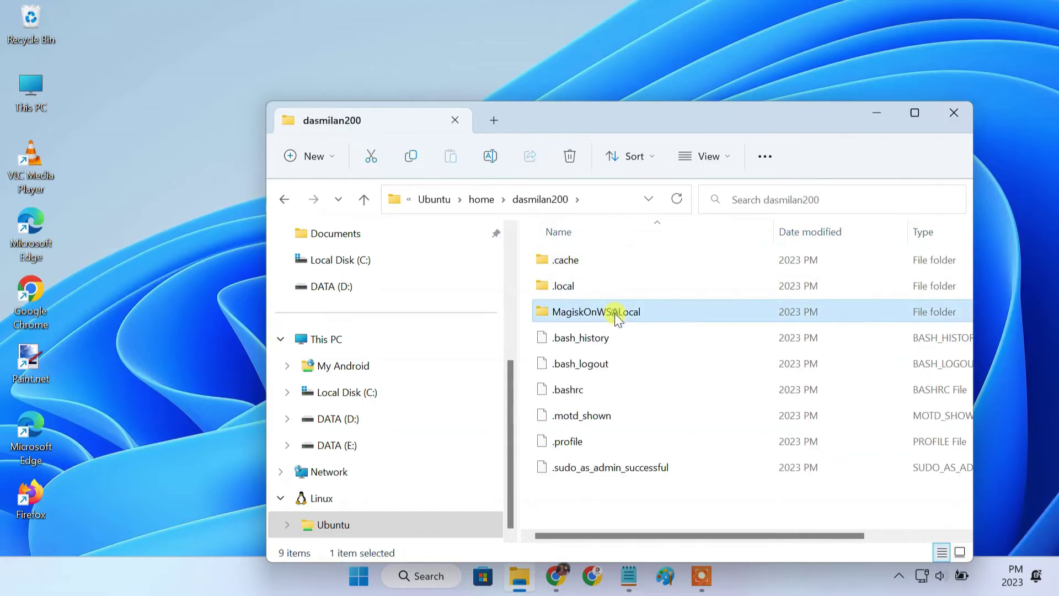
pyautogui.doubleClick(614, 313)
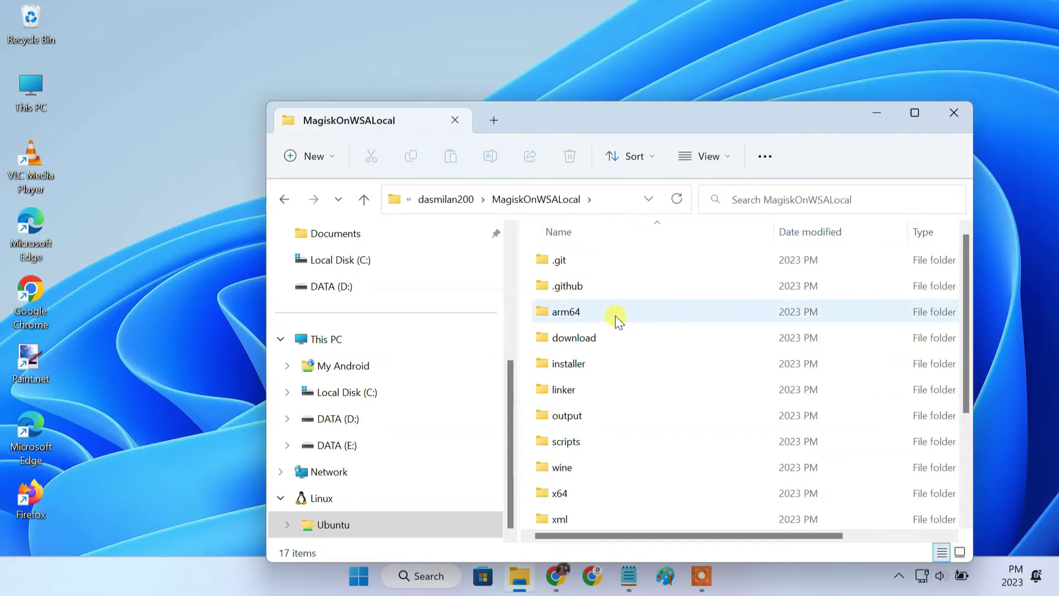
pyautogui.doubleClick(589, 417)
pyautogui.click(582, 264)
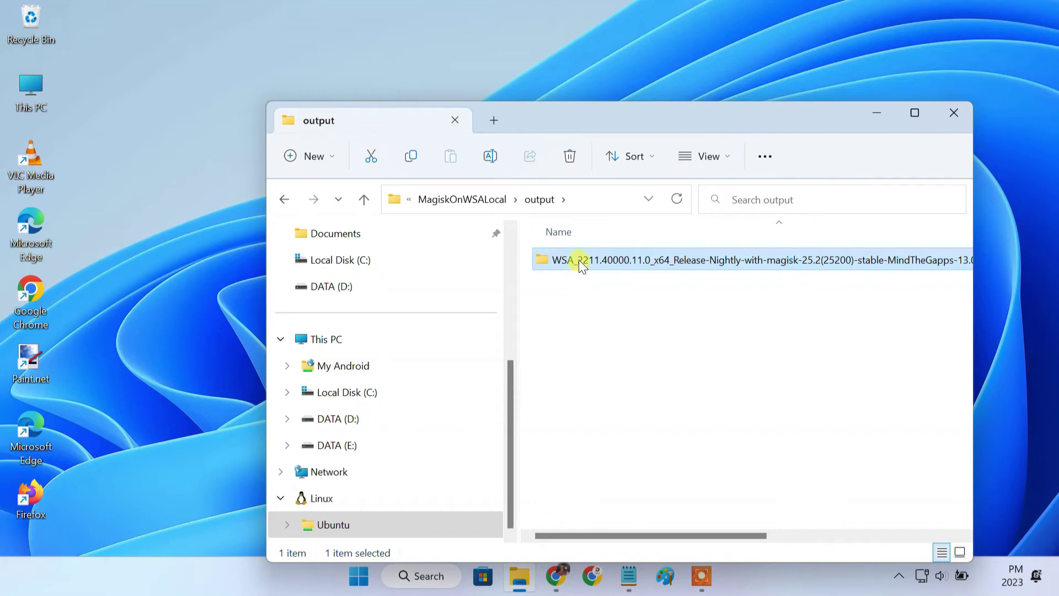
pyautogui.doubleClick(578, 260)
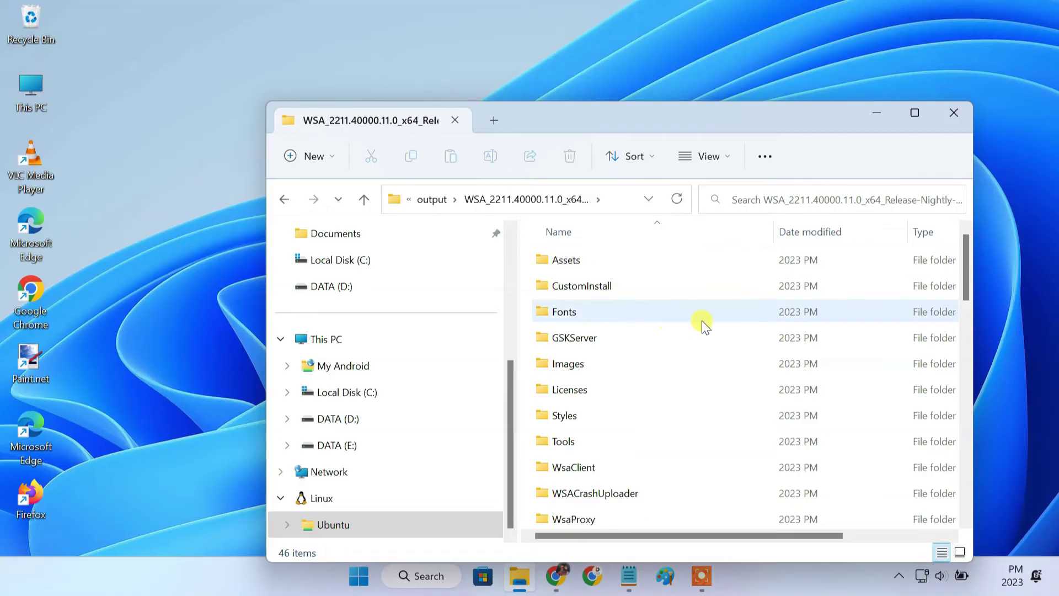
pyautogui.scroll(-4, 702, 320)
pyautogui.scroll(-3, 702, 320)
pyautogui.scroll(8, 702, 320)
pyautogui.hotkey('ctrl', 'a')
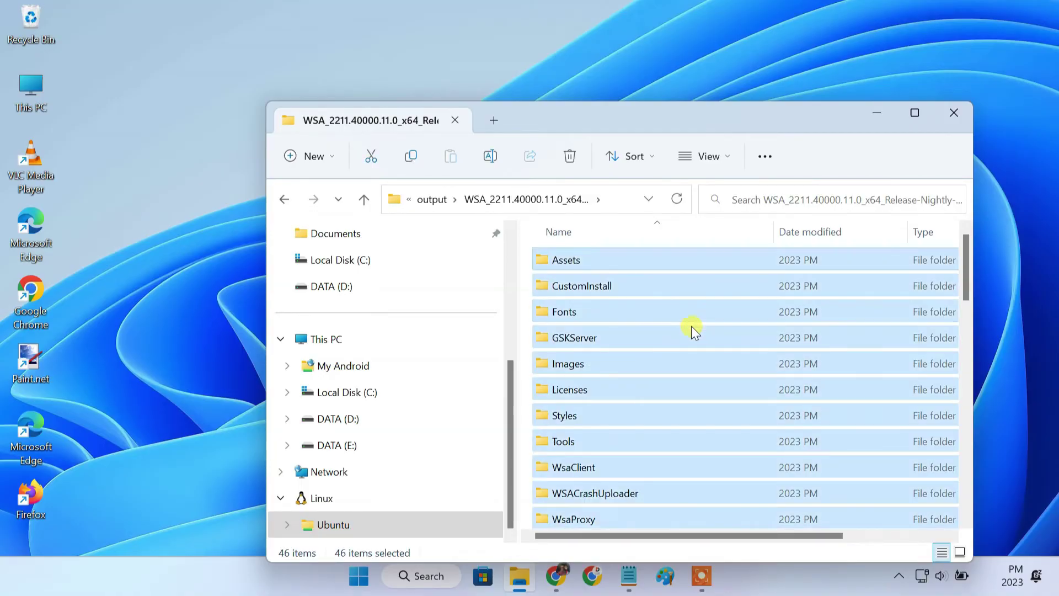
# Create a WSA folder on Local Disk (C:) and paste the 46 build items into it
pyautogui.click(403, 392)
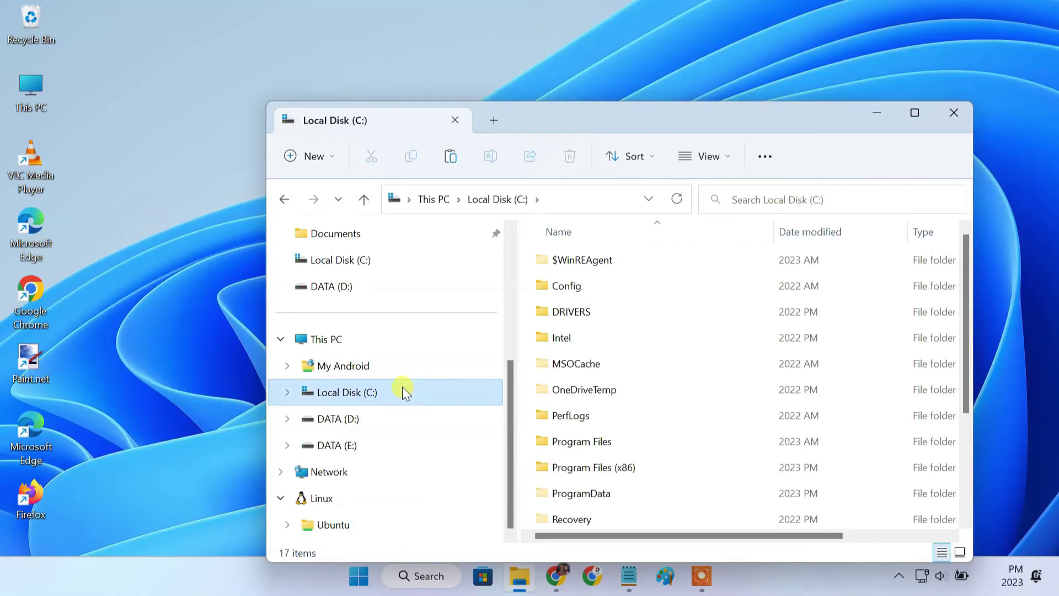
pyautogui.hotkey('ctrl', 'shift', 'n')
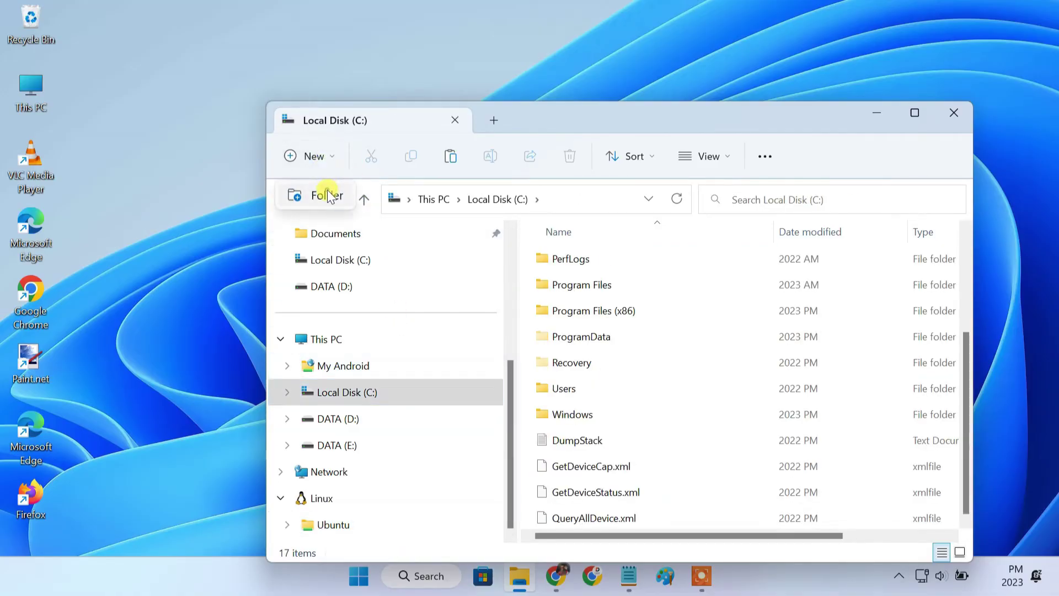
pyautogui.press('BackSpace')
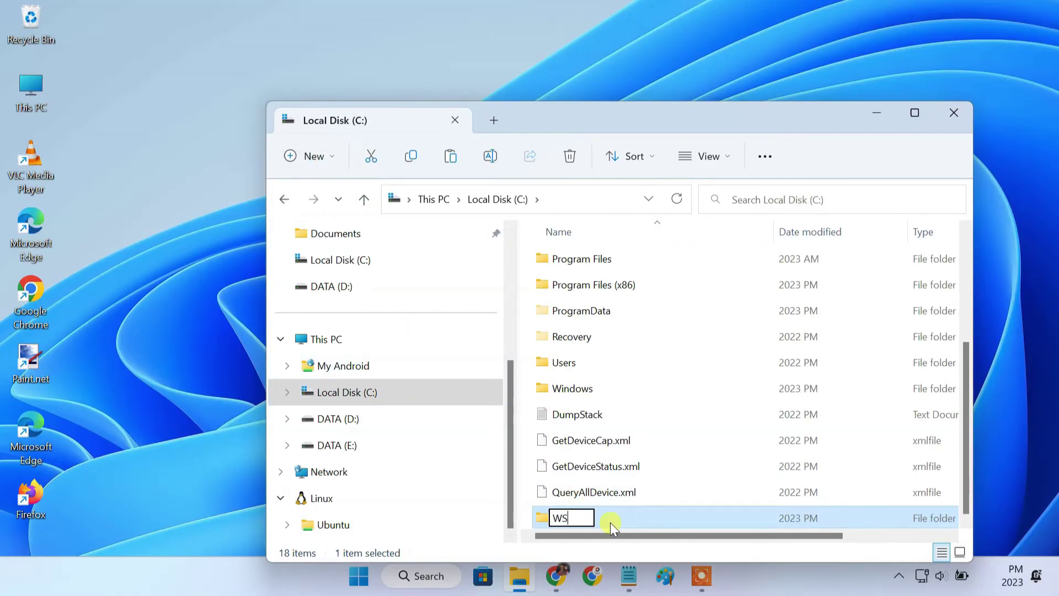
pyautogui.write('A')
pyautogui.press('Return')
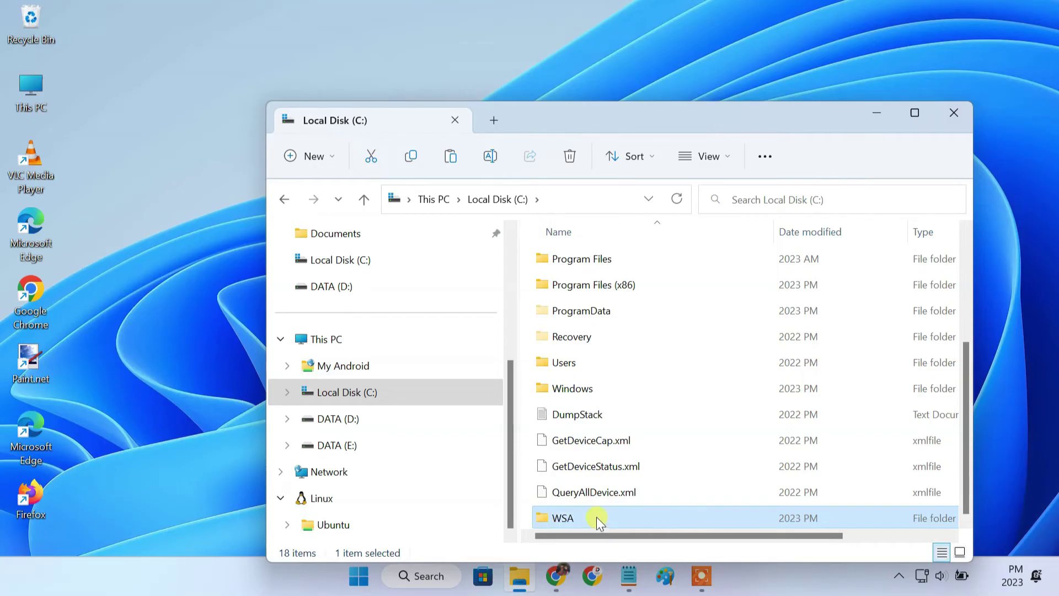
pyautogui.doubleClick(597, 517)
pyautogui.rightClick(604, 329)
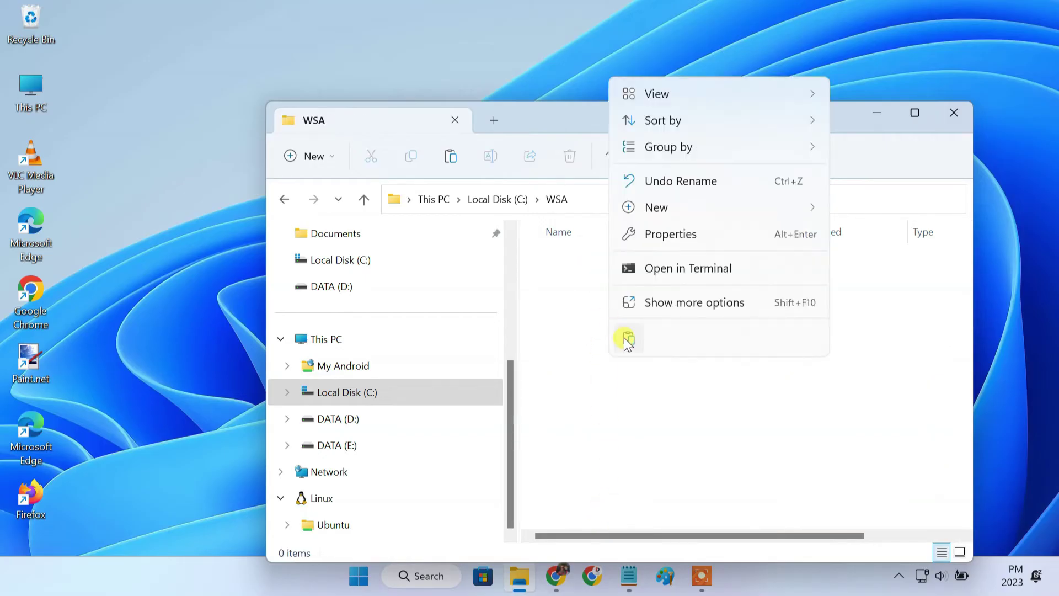
pyautogui.press('Escape')
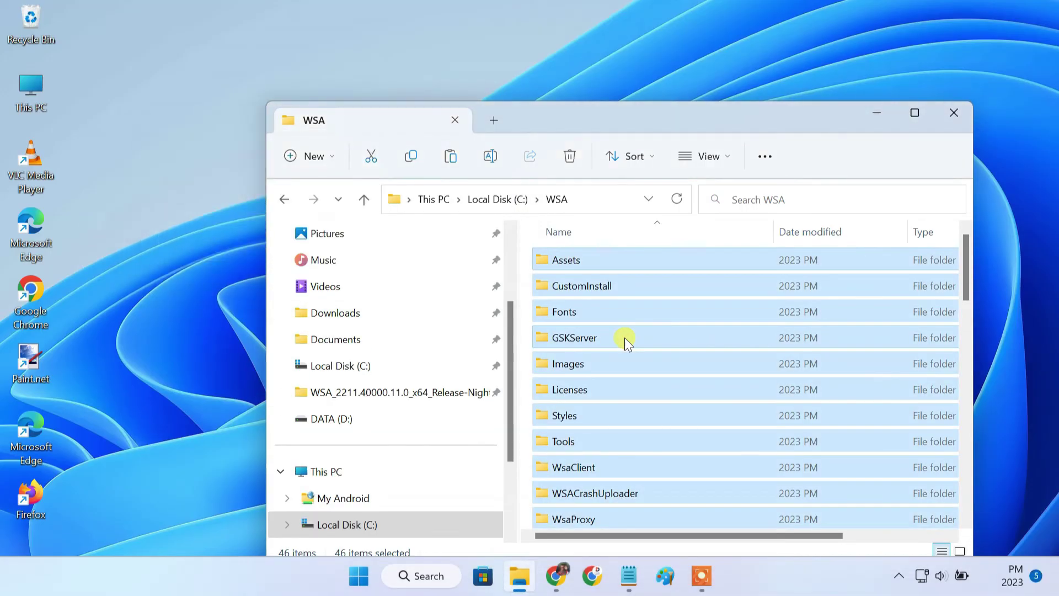
# Close Explorer, turn Developer Mode On via a 'developer' search in Settings, then close Settings
pyautogui.click(946, 121)
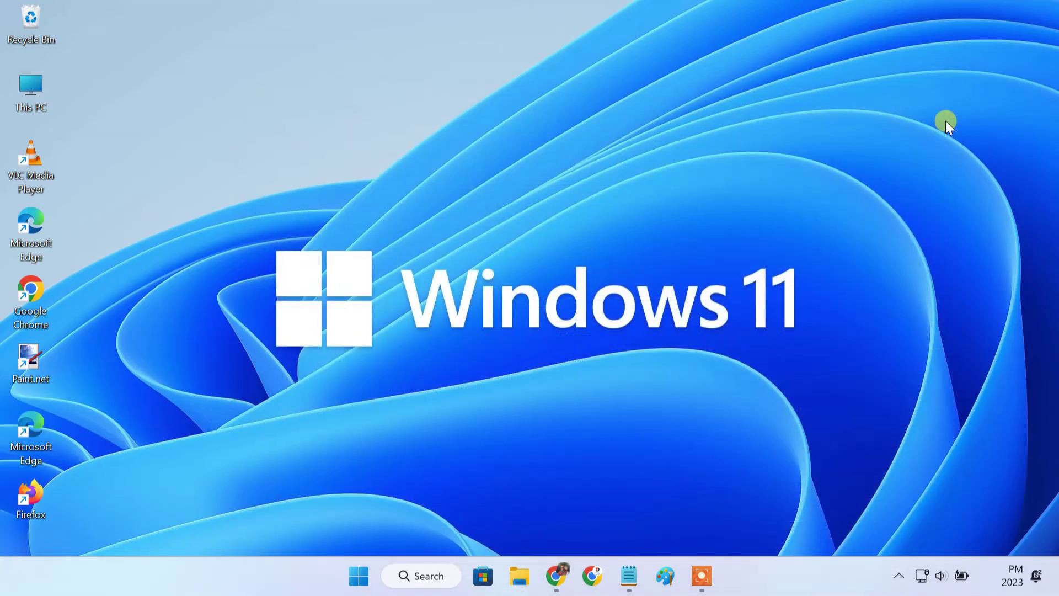
pyautogui.click(415, 569)
pyautogui.write('developer')
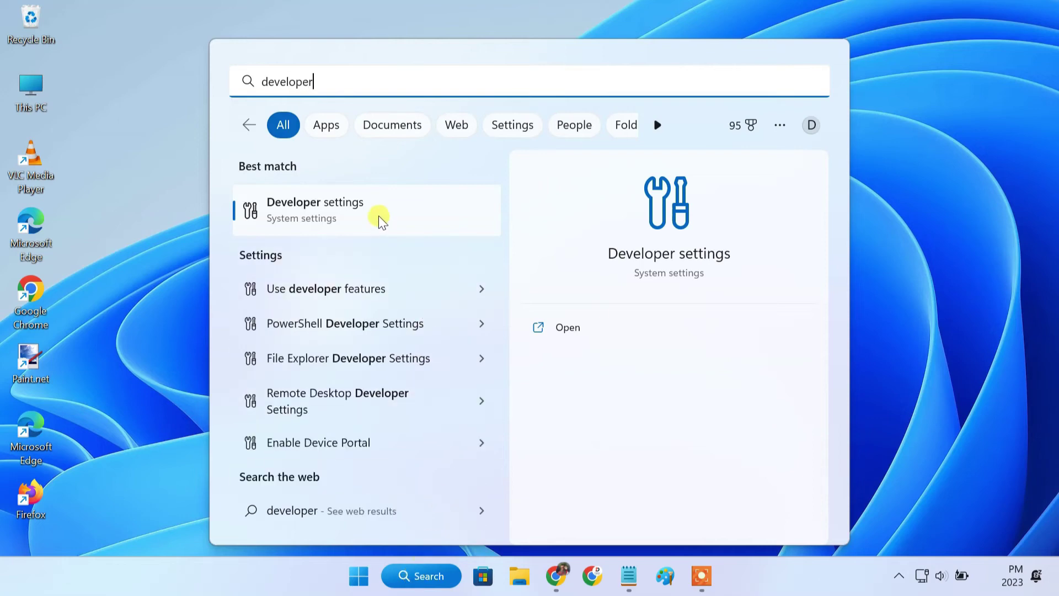
pyautogui.click(381, 219)
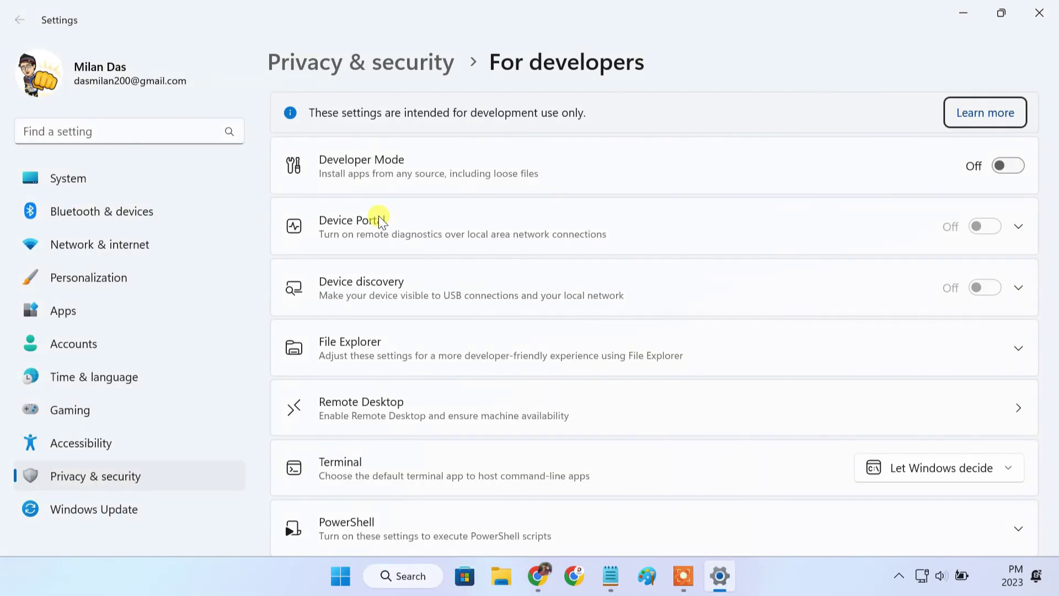
pyautogui.click(1001, 166)
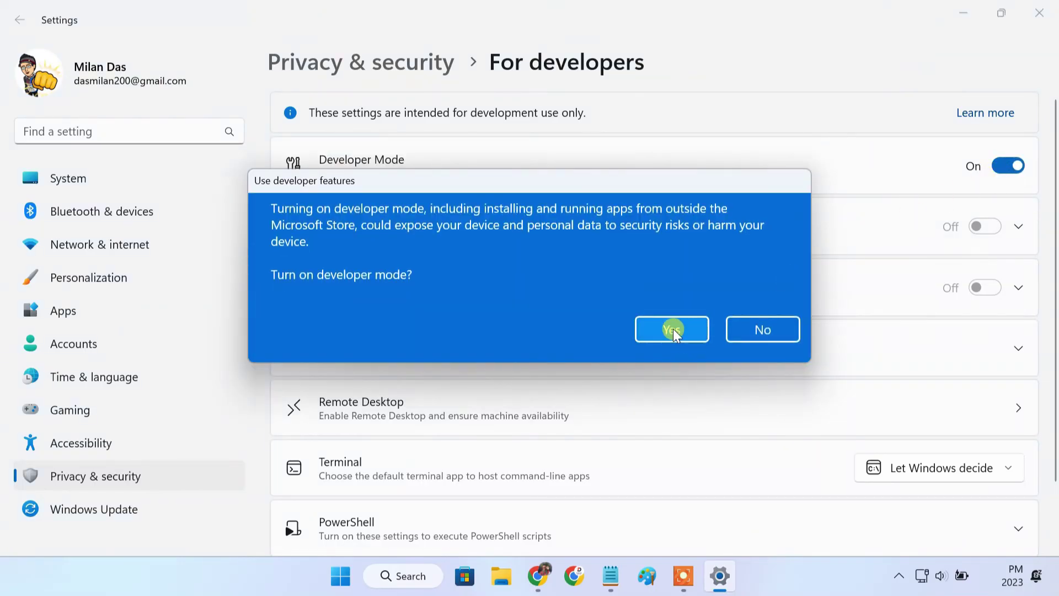
pyautogui.click(672, 328)
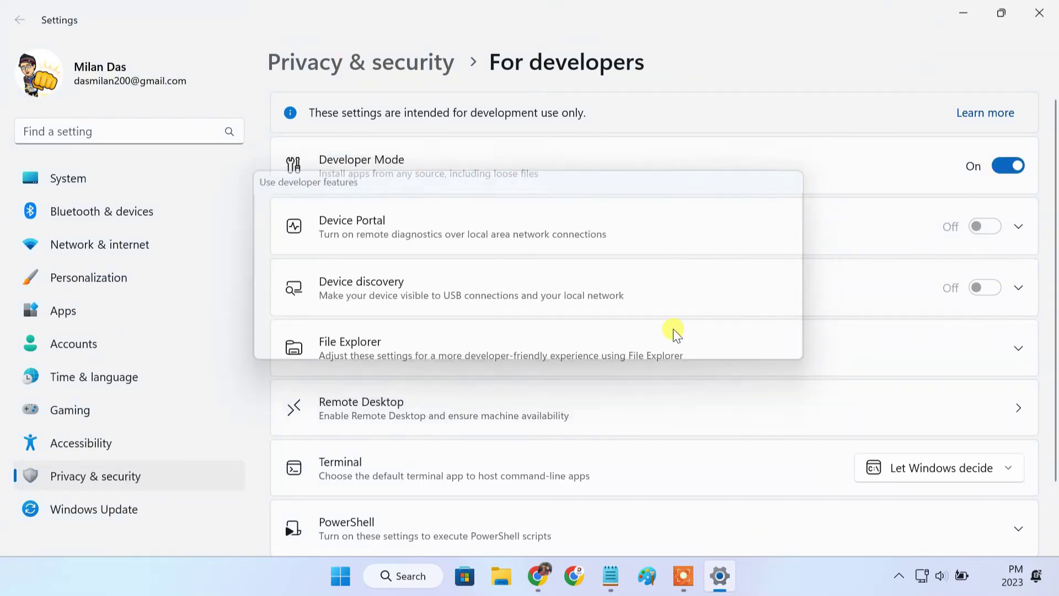
pyautogui.click(1032, 15)
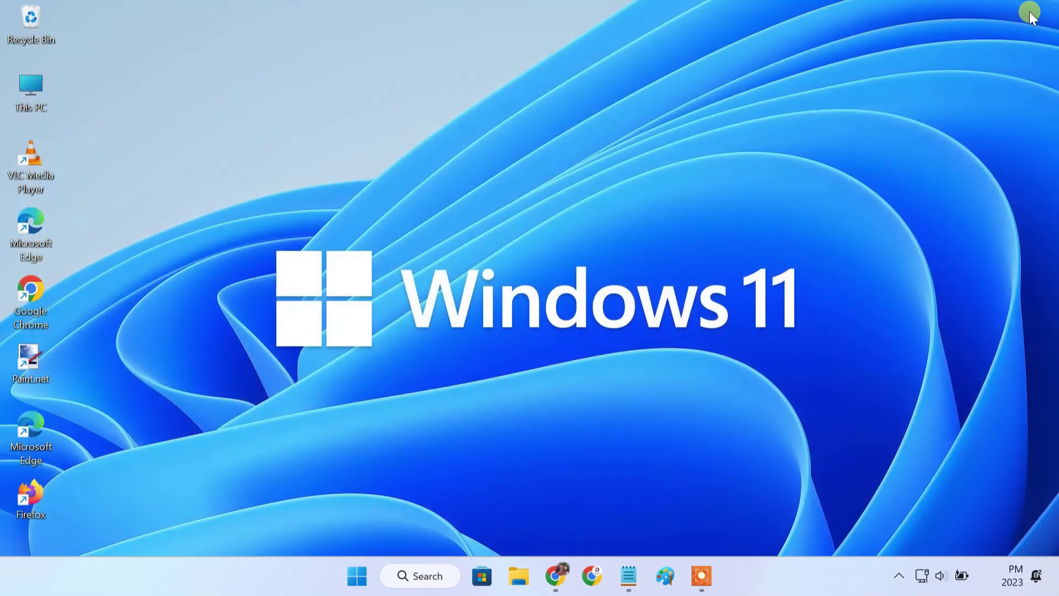
# Launch Command Prompt as administrator from a 'cmd' search
pyautogui.click(415, 577)
pyautogui.write('cmd')
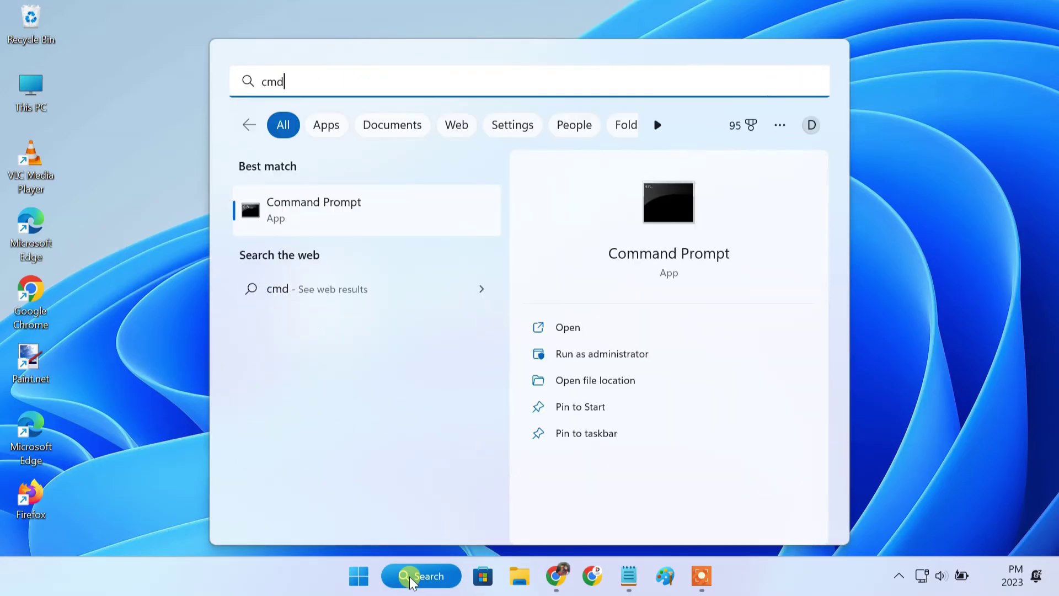
pyautogui.rightClick(382, 222)
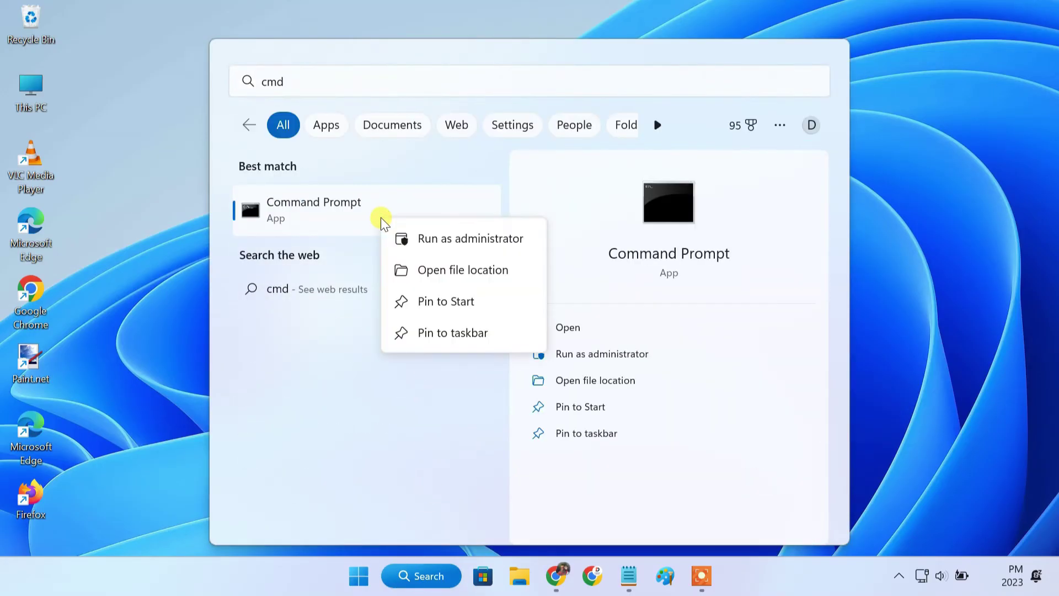
pyautogui.click(436, 238)
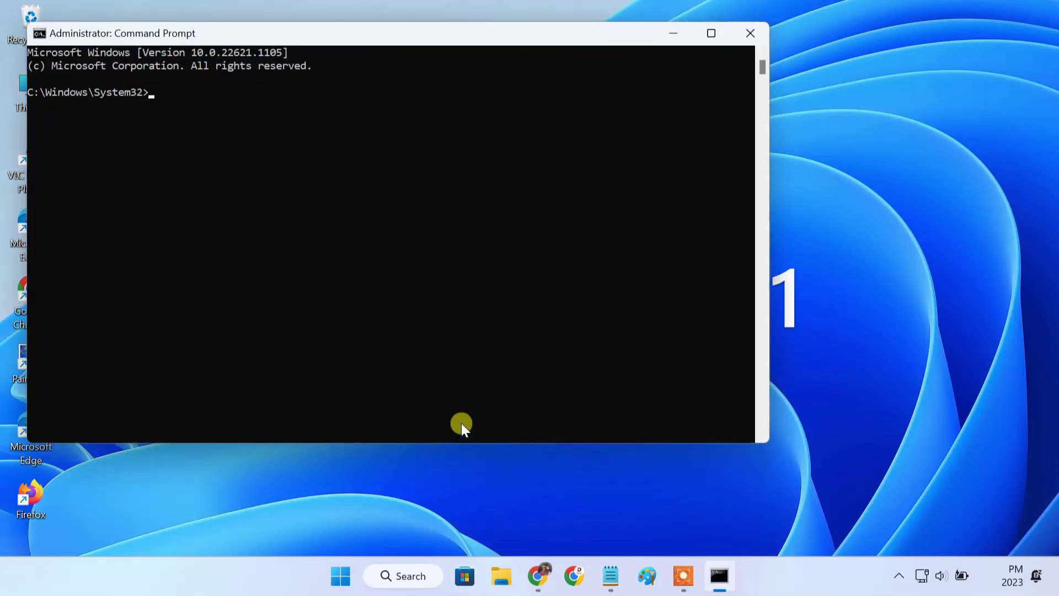
# Copy 'cd C:\WSA' from the notes and run it in the Command Prompt
pyautogui.click(610, 576)
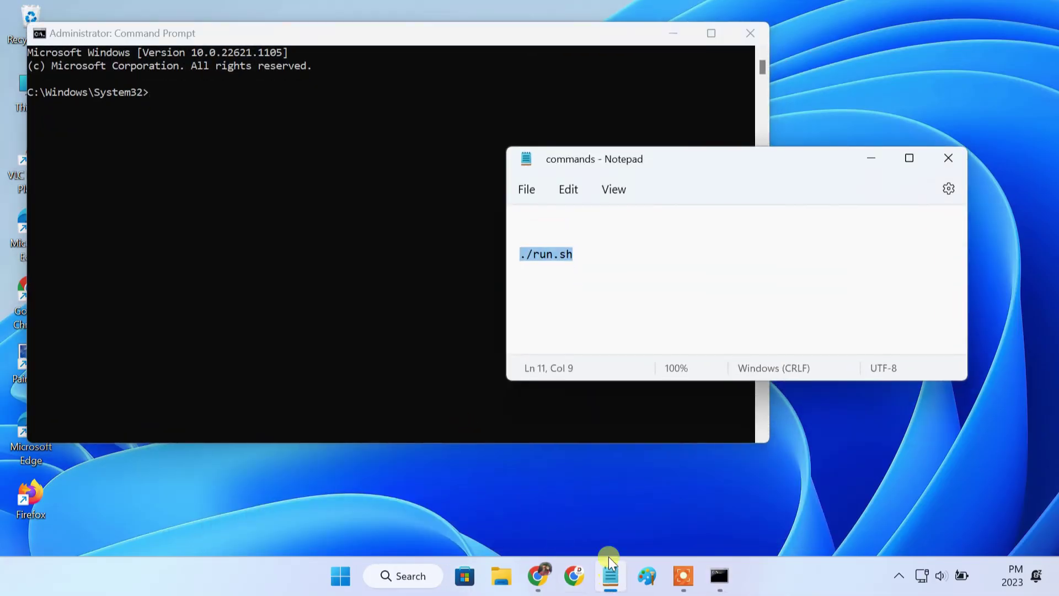
pyautogui.scroll(-4, 613, 309)
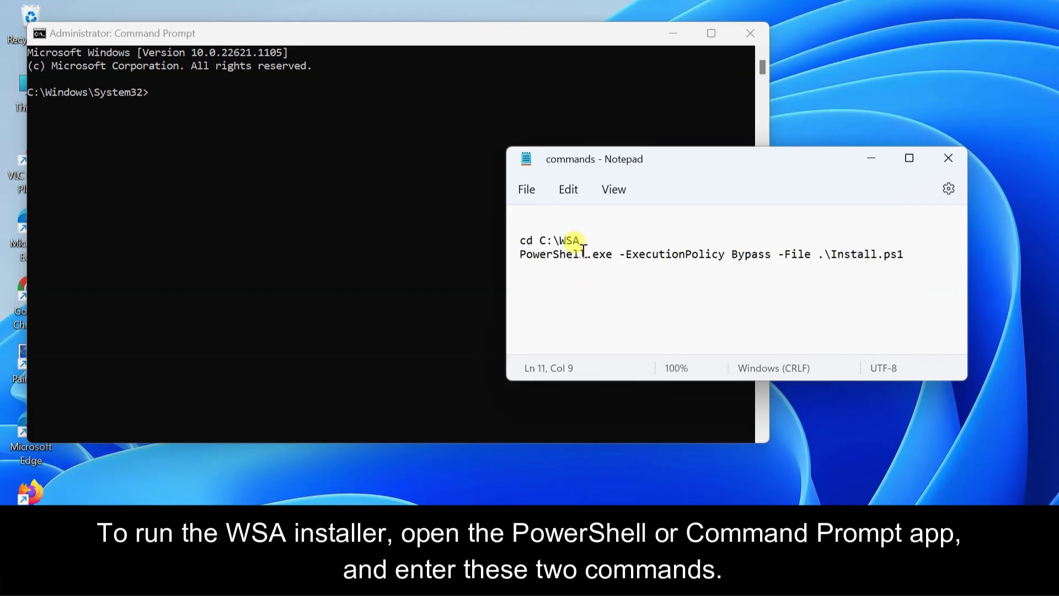
pyautogui.moveTo(582, 240); pyautogui.dragTo(520, 240)
pyautogui.hotkey('ctrl', 'c')
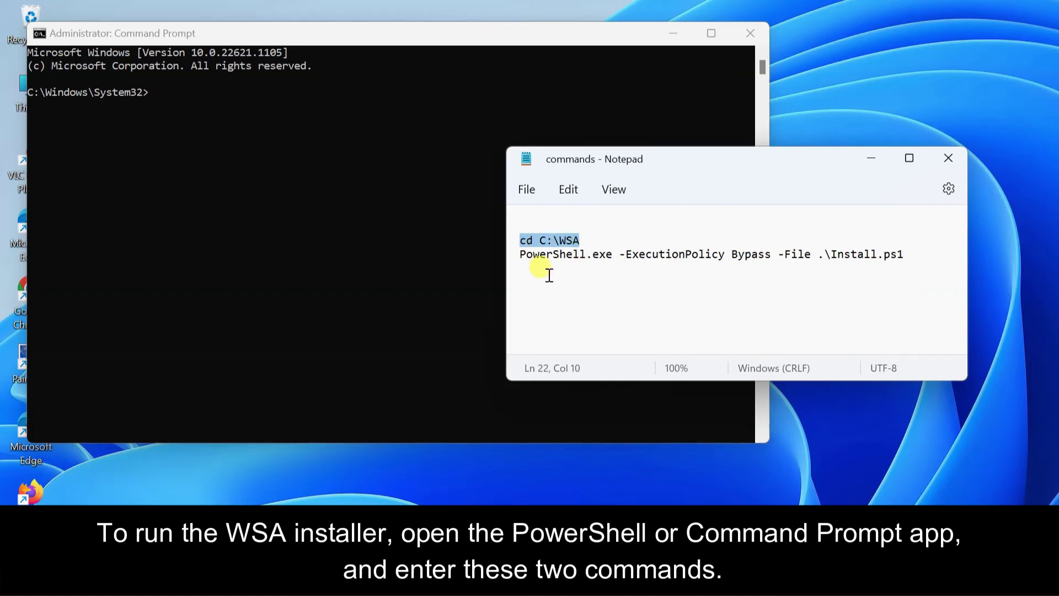
pyautogui.click(188, 101)
pyautogui.rightClick(188, 101)
pyautogui.press('Return')
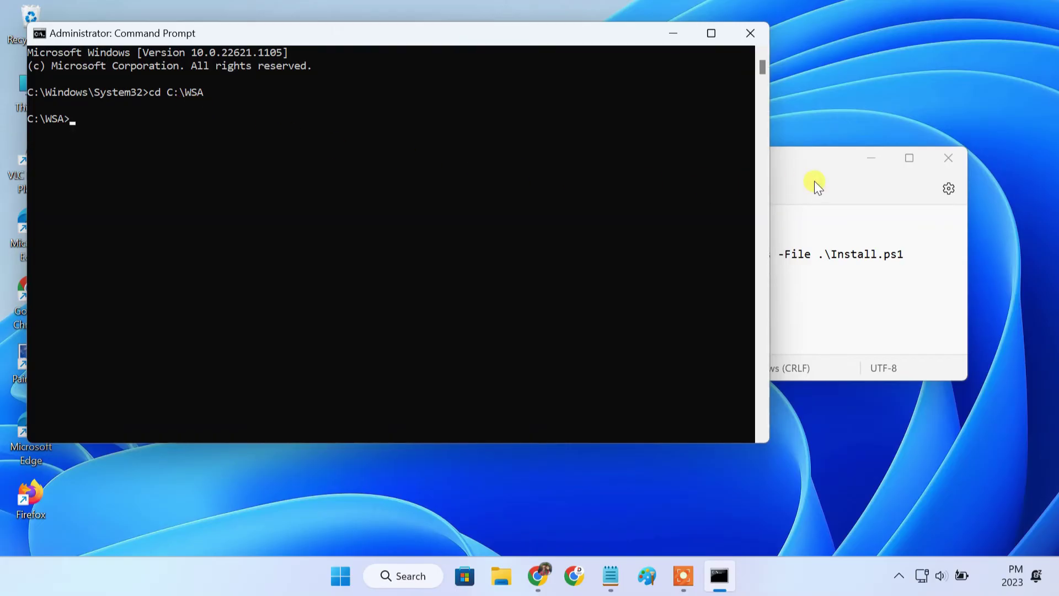
# Copy the PowerShell Install.ps1 command from the notes and run it in the Command Prompt
pyautogui.click(814, 181)
pyautogui.moveTo(905, 254); pyautogui.dragTo(505, 247)
pyautogui.click(86, 117)
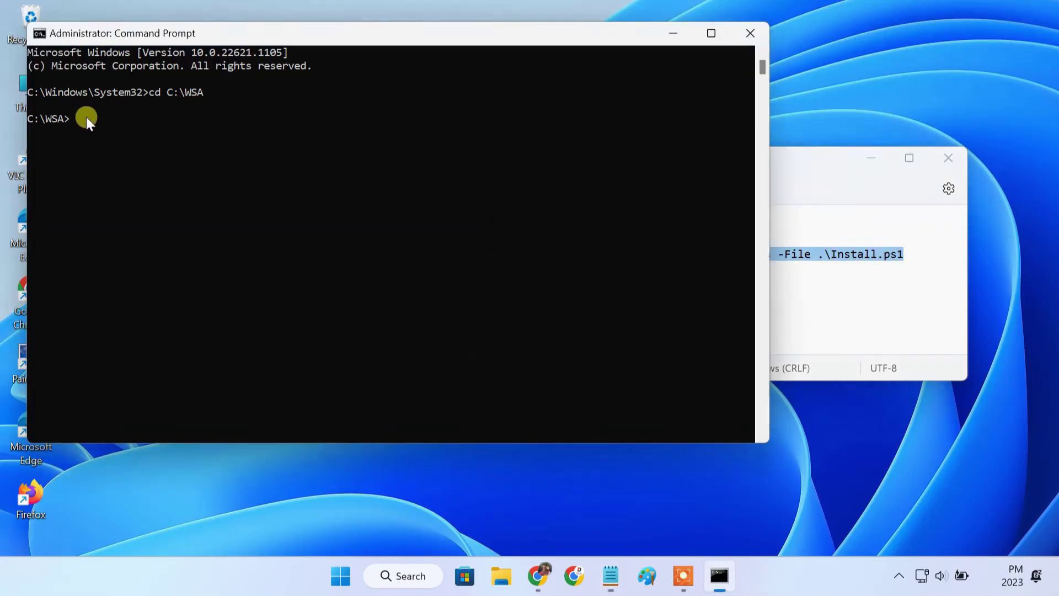
pyautogui.write('PowerShell.exe -ExecutionPolicy Bypass -File .\\Install.ps1')
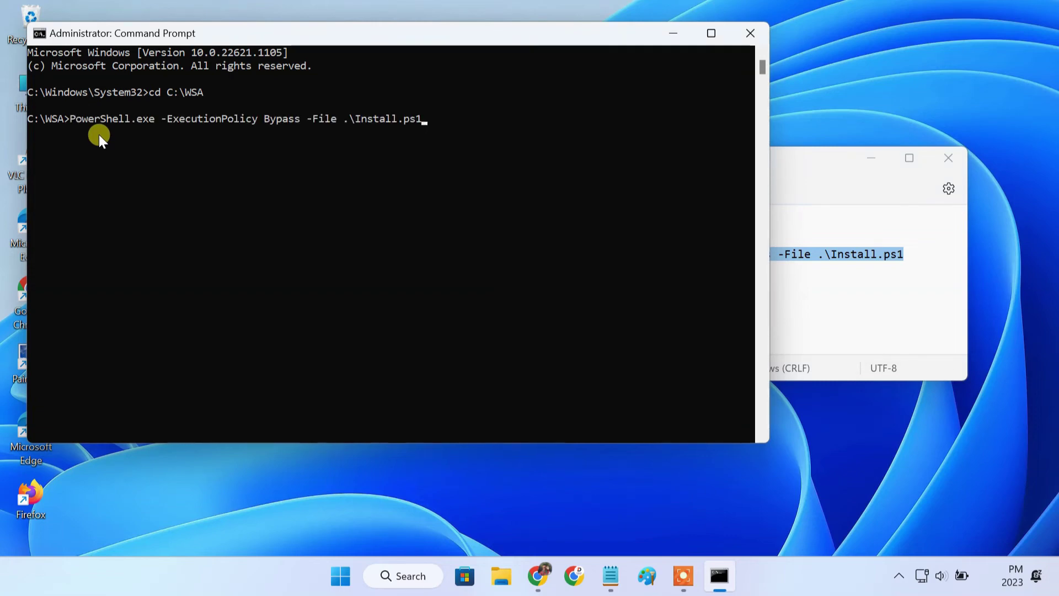
pyautogui.press('Return')
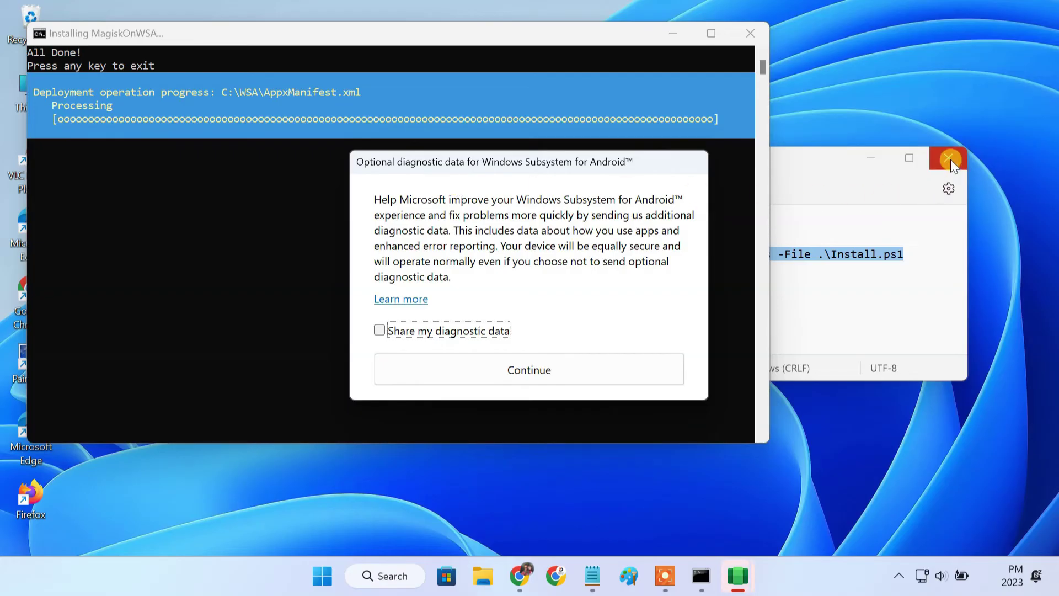
# Close the commands notes, continue past the diagnostic data prompt, and close Play Store
pyautogui.click(948, 160)
pyautogui.click(530, 372)
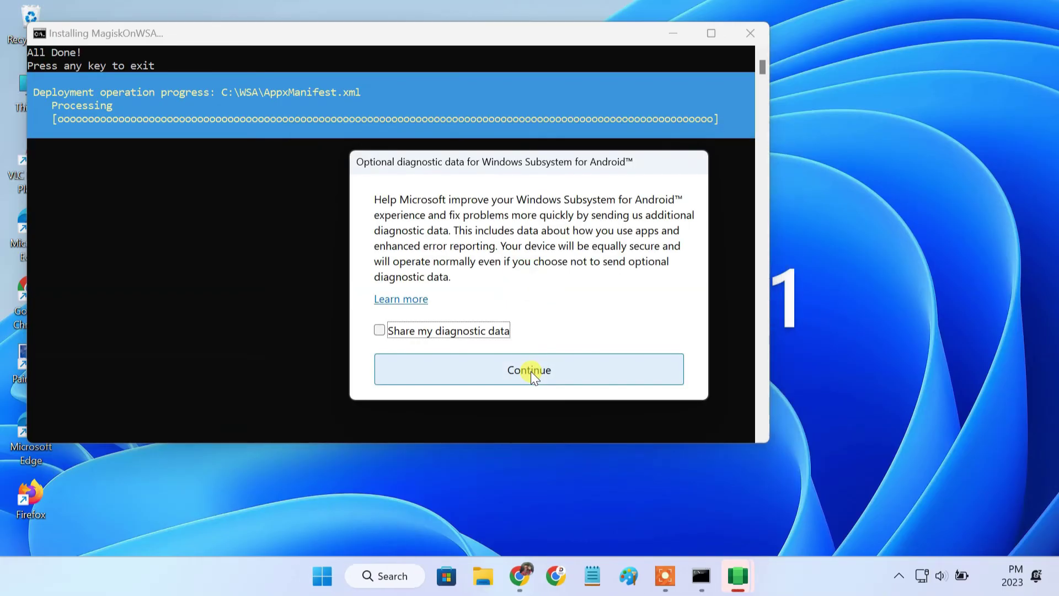
pyautogui.click(531, 371)
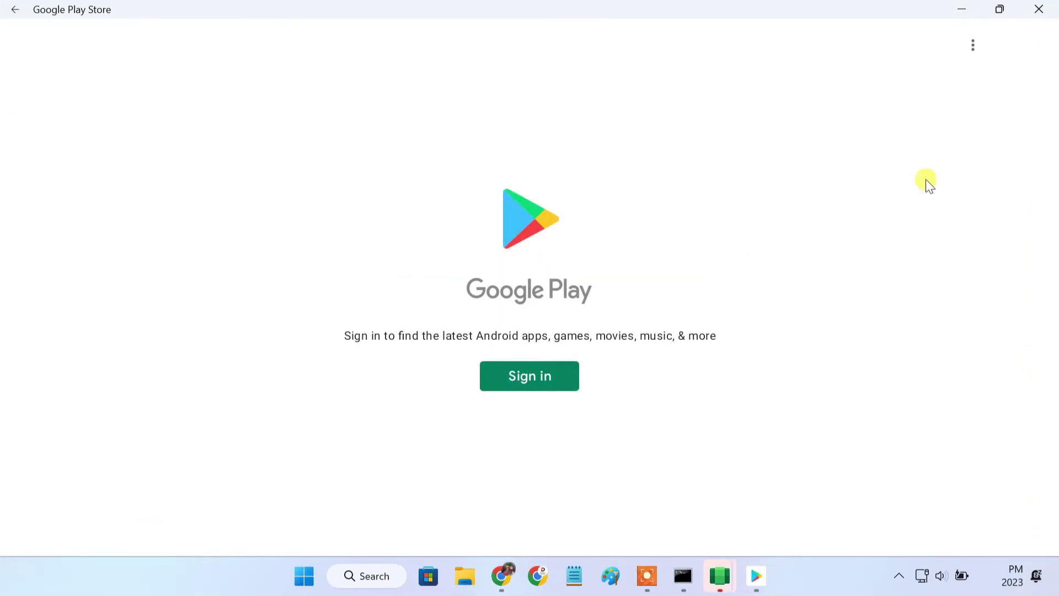
pyautogui.click(1039, 9)
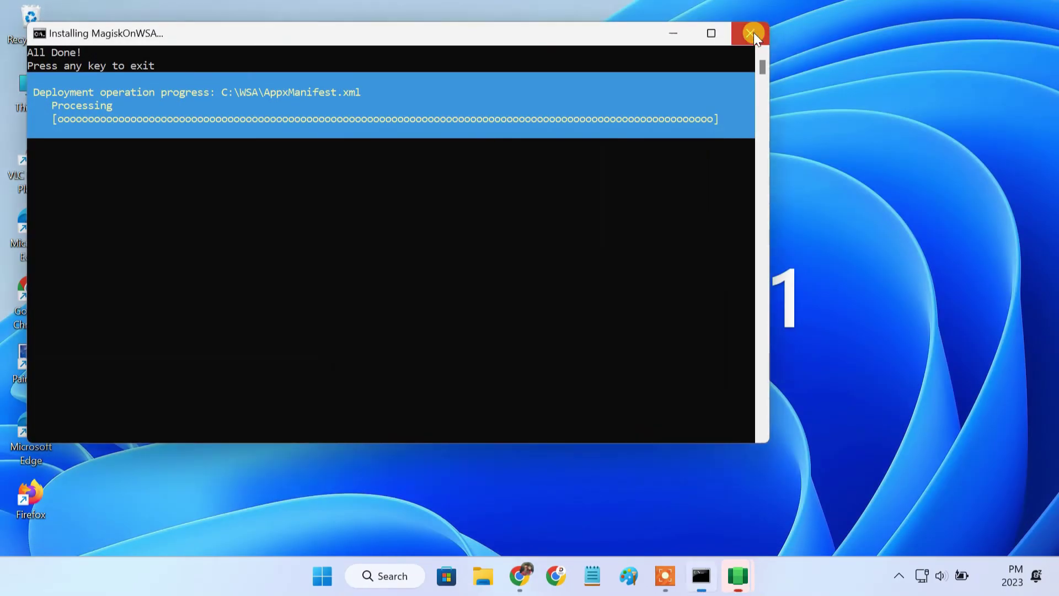
# Close the installer terminal, dismiss the diagnostic prompt, and open WSA Settings via a 'windows sub' search
pyautogui.click(751, 33)
pyautogui.click(540, 370)
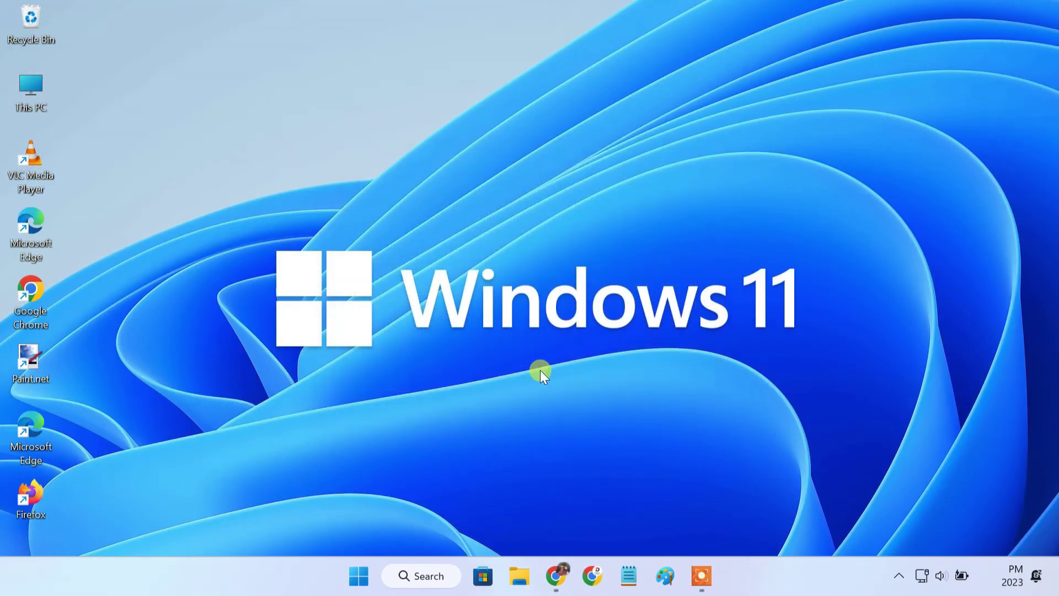
pyautogui.click(429, 576)
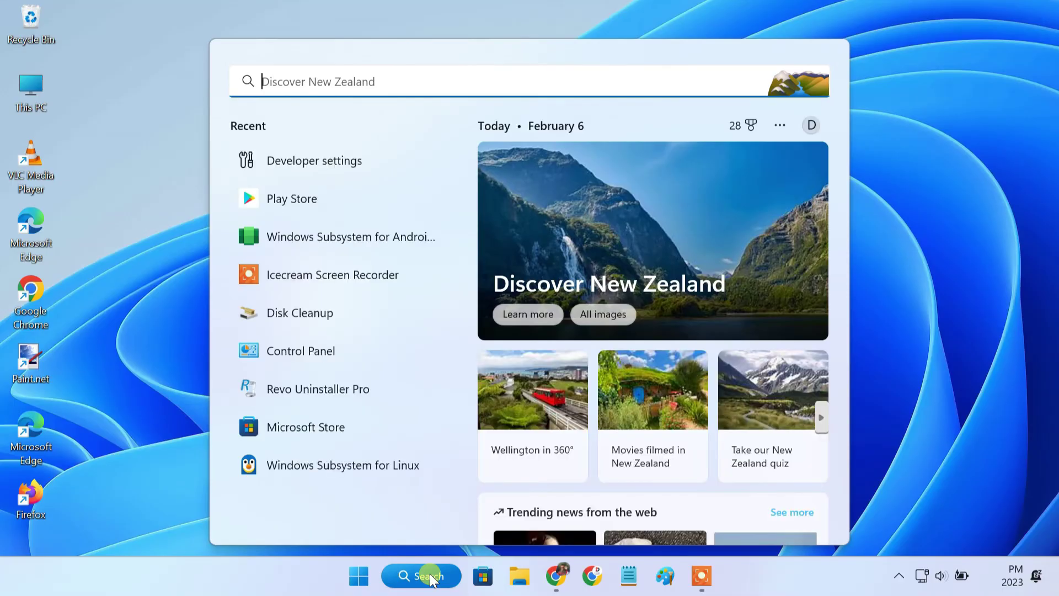
pyautogui.write('windows sub')
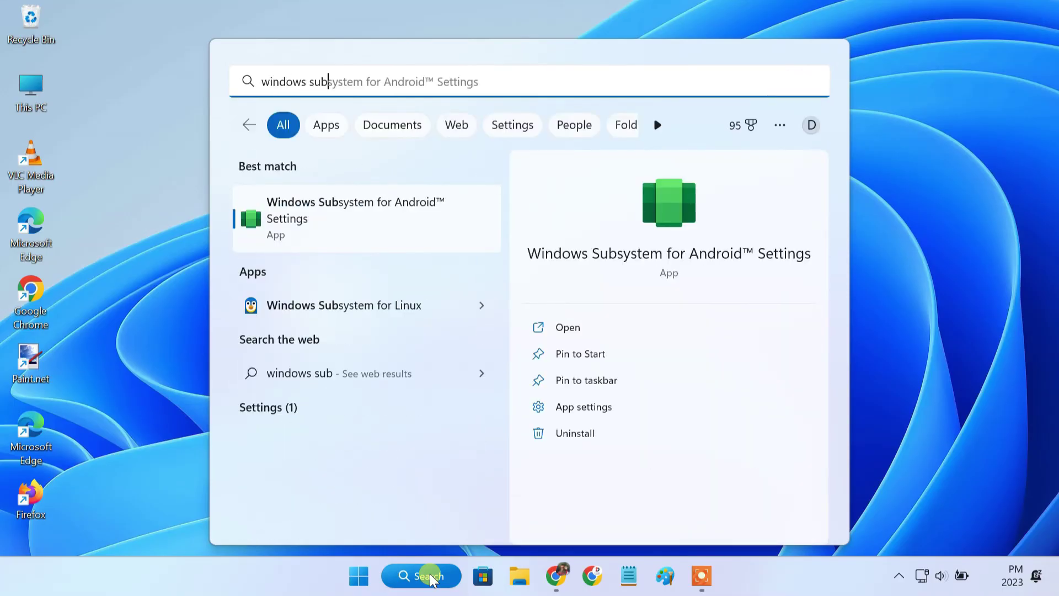
pyautogui.click(402, 229)
# Turn Developer mode On in the Developer page and close WSA Settings
pyautogui.click(640, 46)
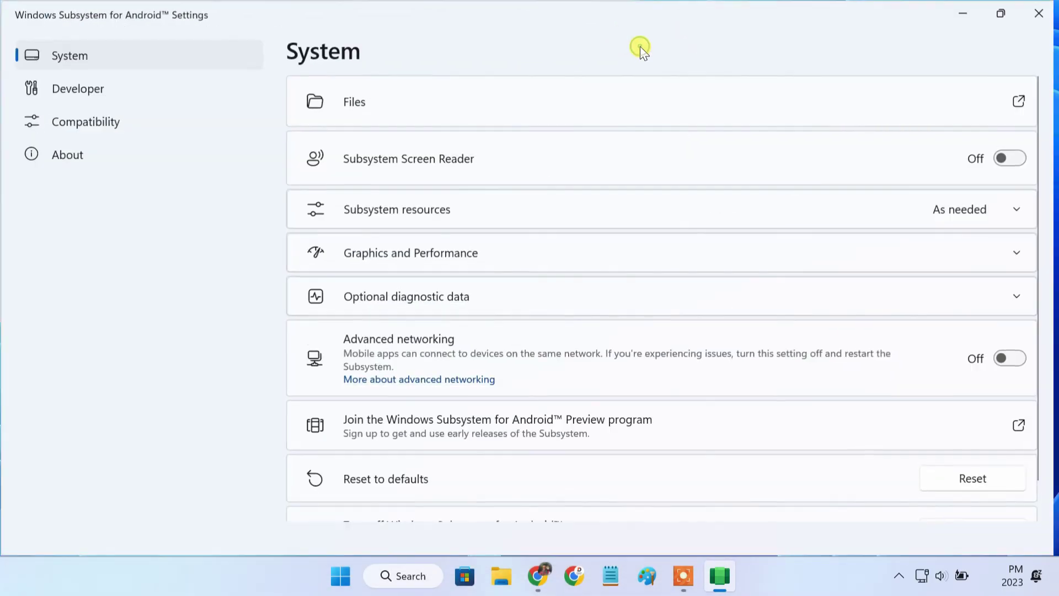
pyautogui.click(155, 91)
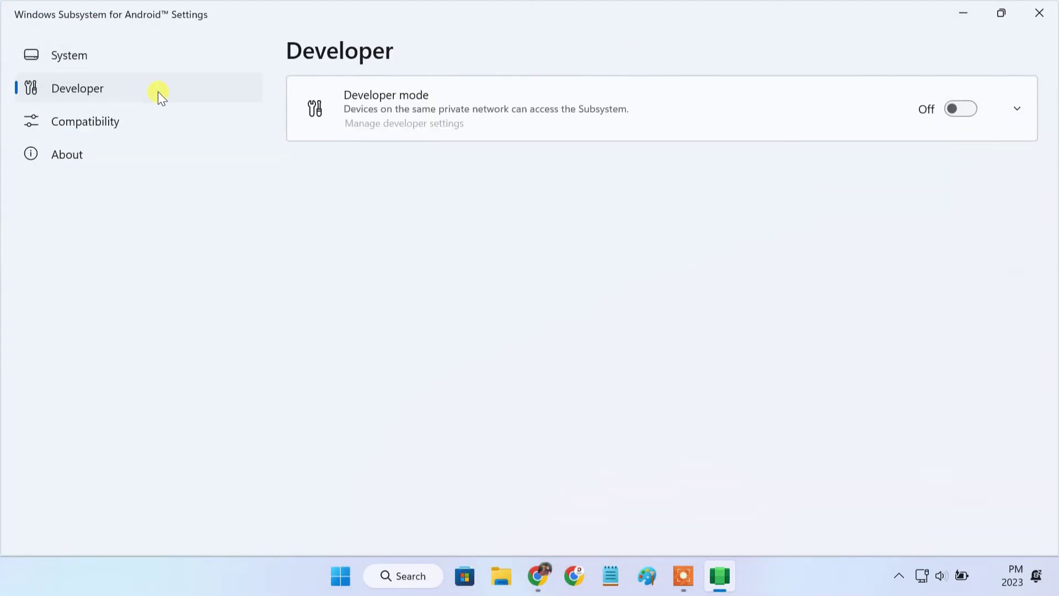
pyautogui.click(948, 116)
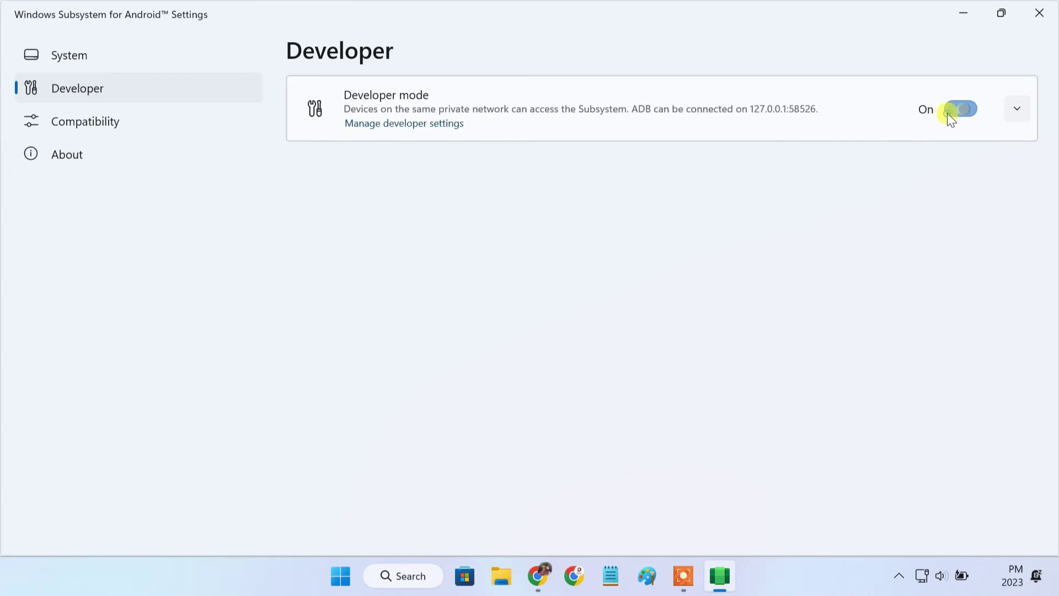
pyautogui.click(1039, 13)
pyautogui.click(437, 576)
# Launch Play Store from a 'play' search and start signing in
pyautogui.write('play')
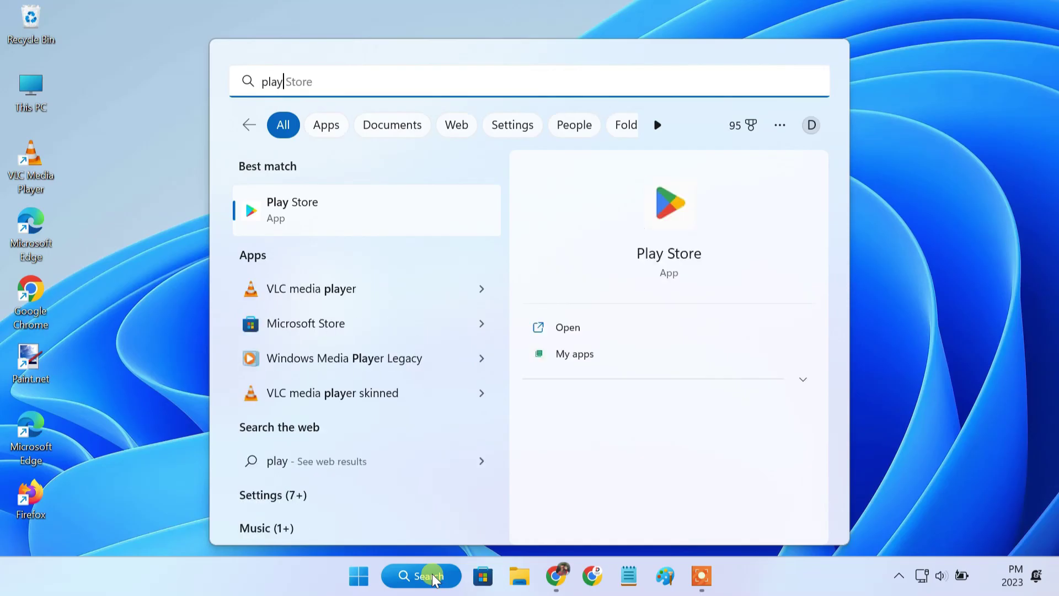
pyautogui.click(396, 218)
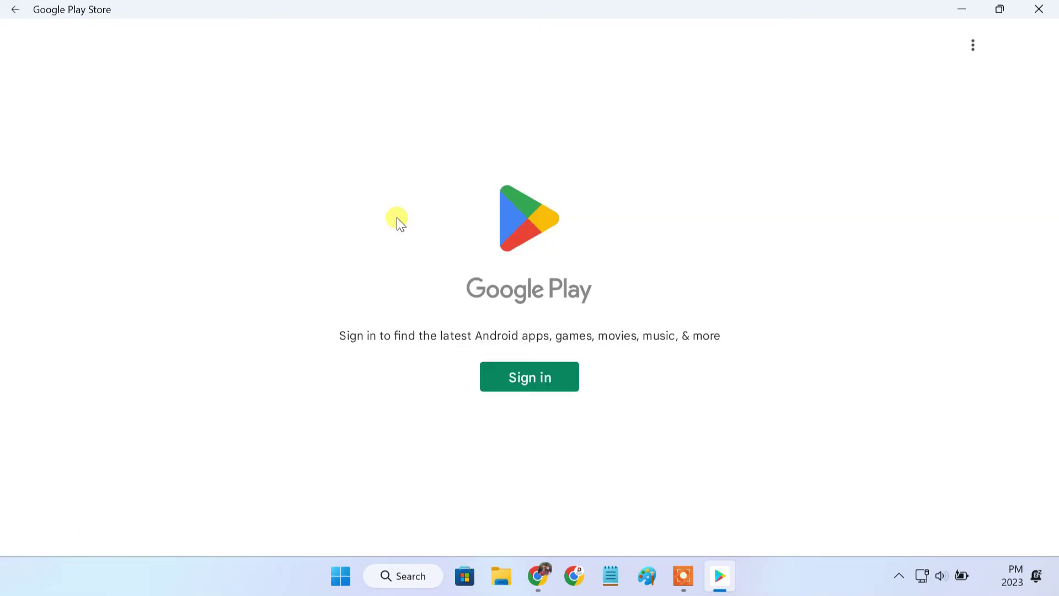
pyautogui.click(527, 385)
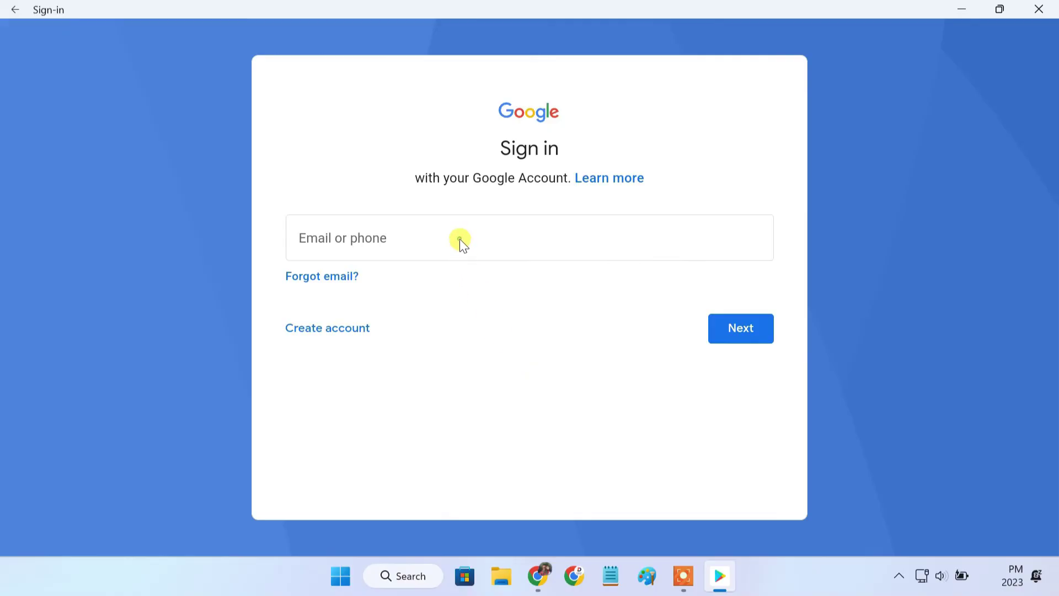
# Enter the Google account e-mail and password, then accept the terms of service
pyautogui.click(459, 239)
pyautogui.press('Return')
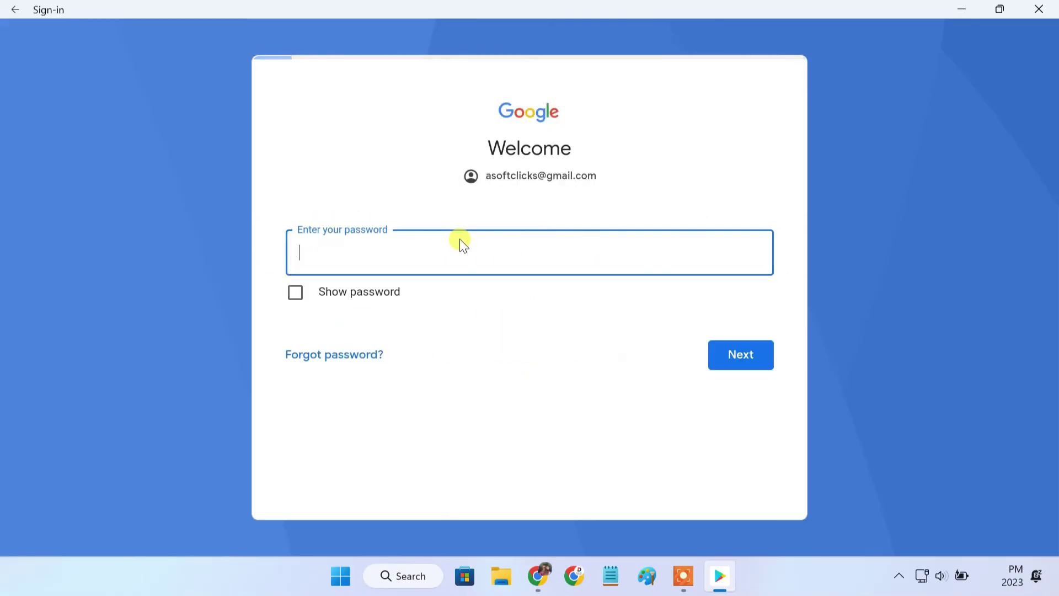
pyautogui.write('****************#')
pyautogui.press('Return')
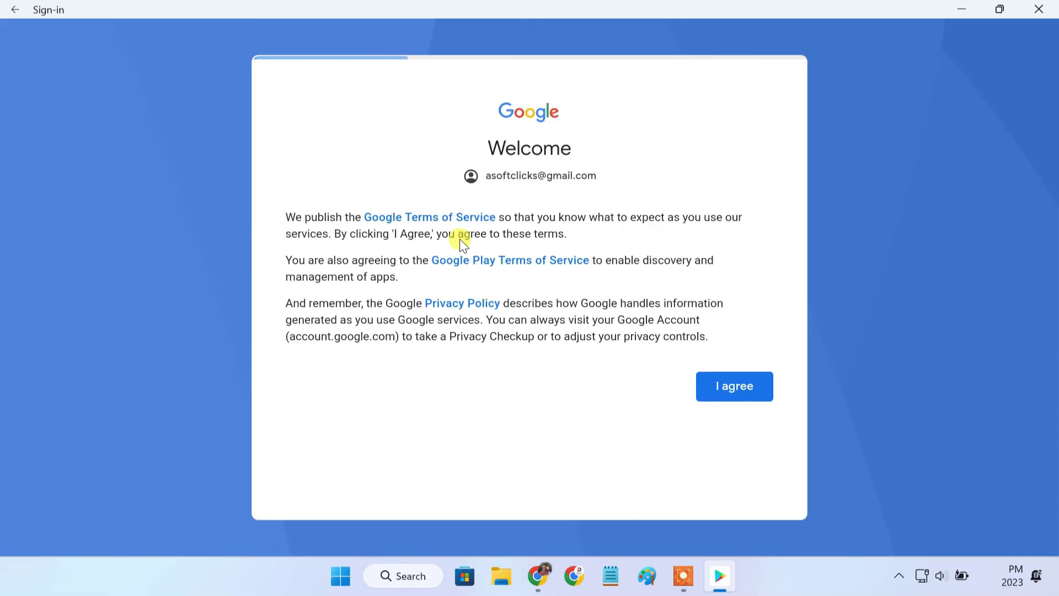
pyautogui.click(709, 386)
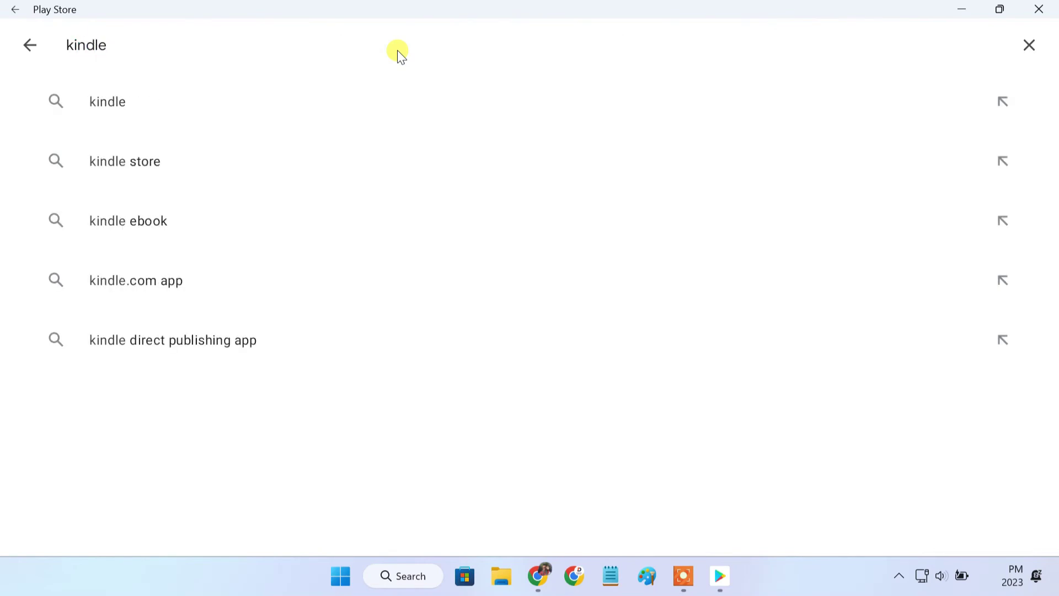
# Search the store for 'kindle', install Amazon Kindle - eBooks & more, and close Play Store
pyautogui.press('Return')
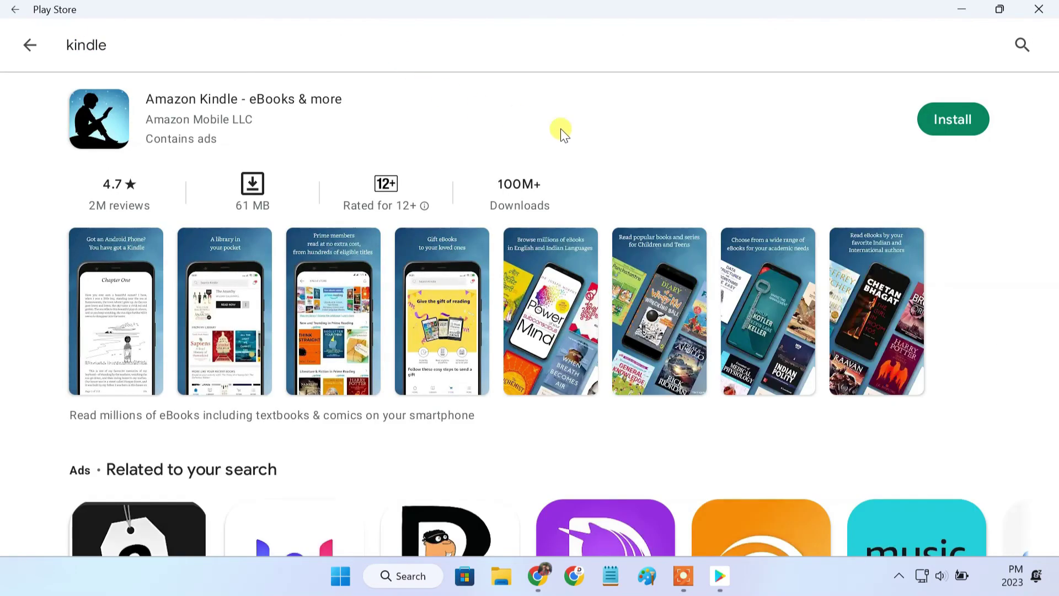
pyautogui.click(934, 130)
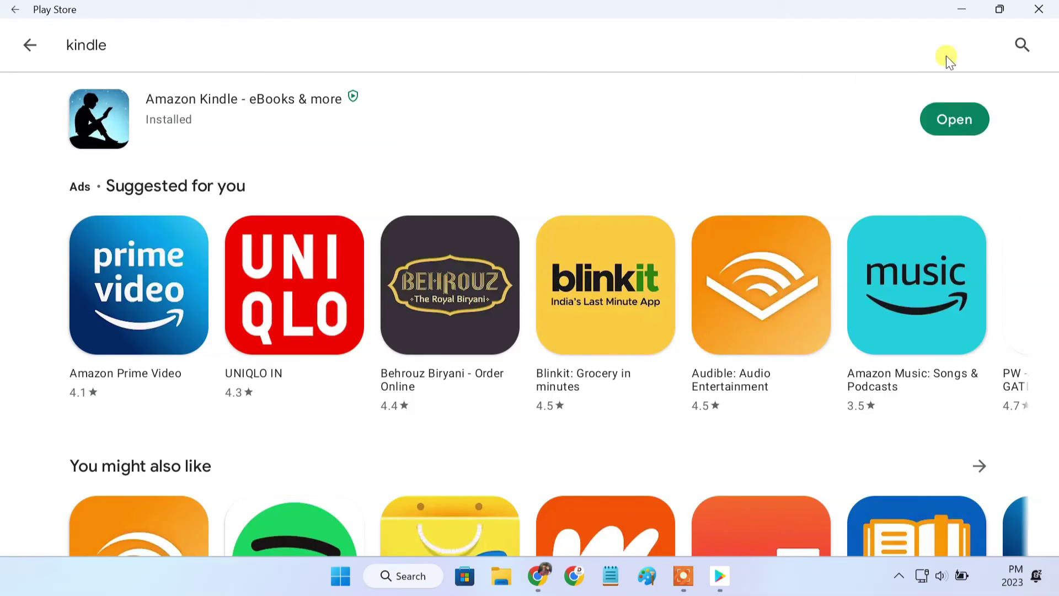
pyautogui.click(1031, 15)
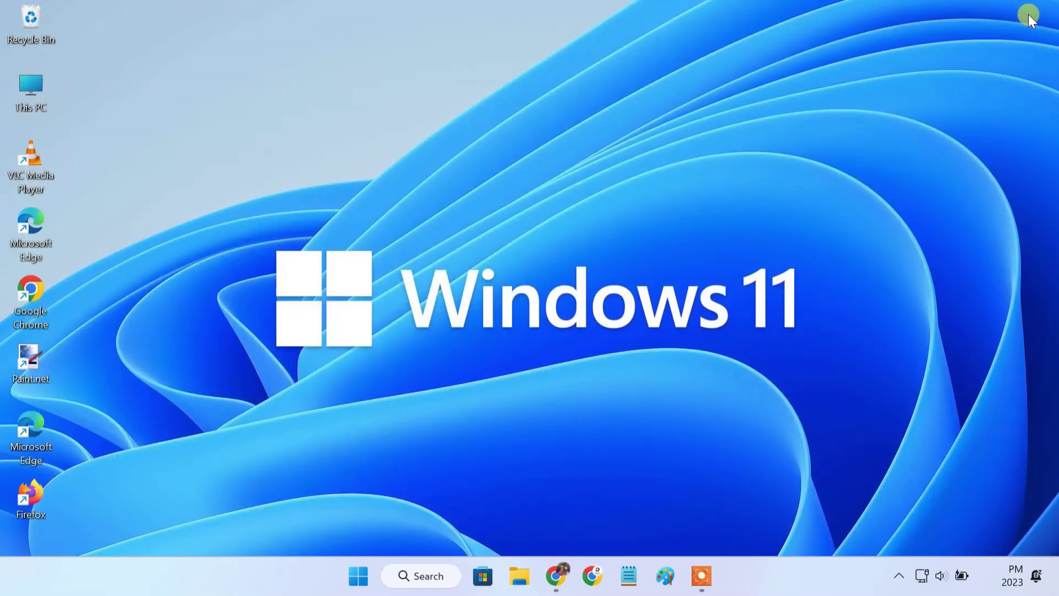
# Launch Kindle from a Windows search for 'kindle', answer its notifications prompt, then close it
pyautogui.click(449, 577)
pyautogui.write('kindl')
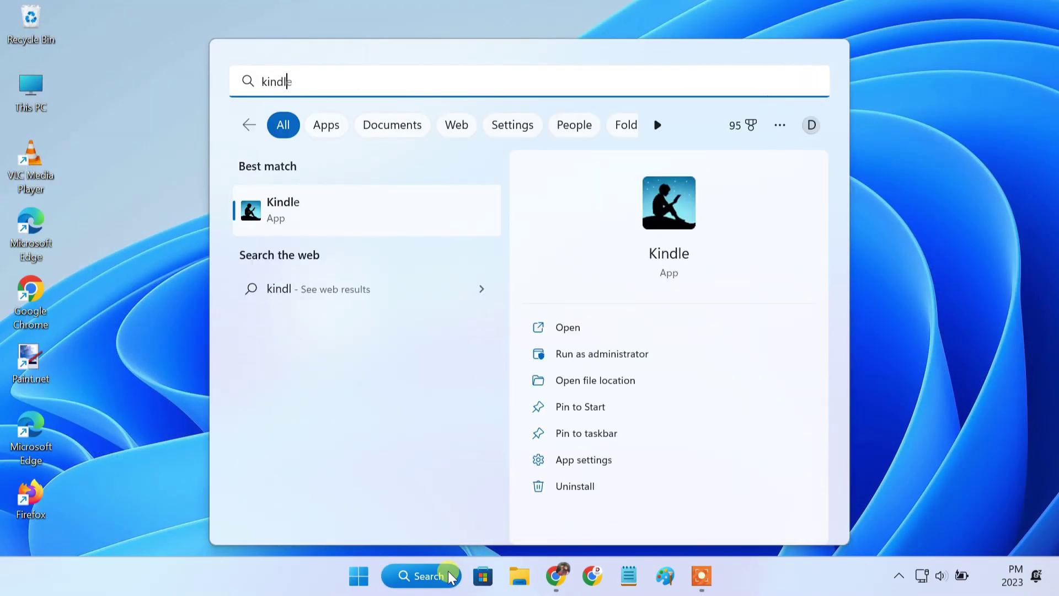
pyautogui.write('e')
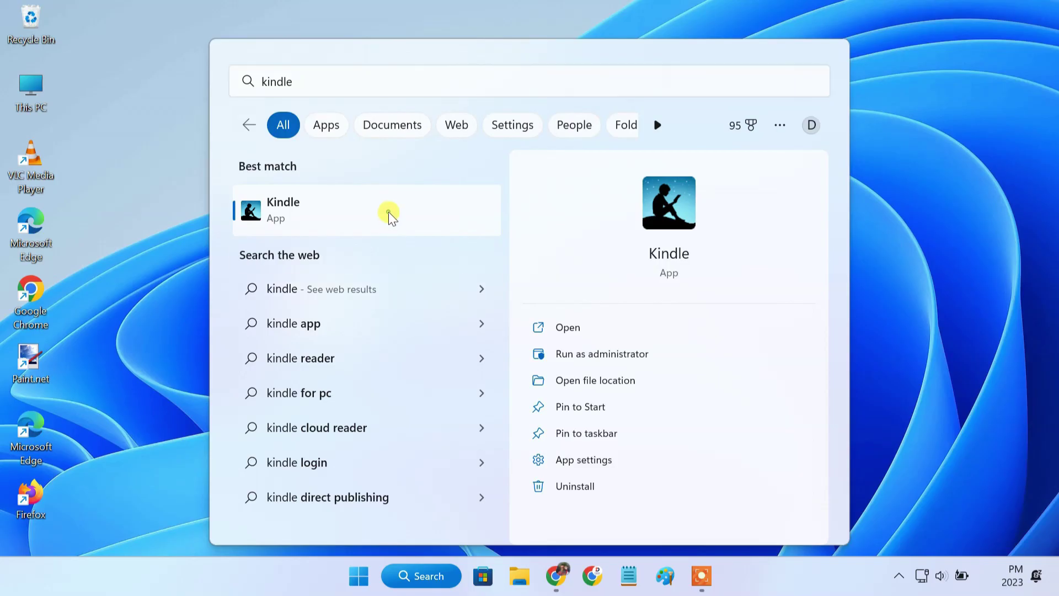
pyautogui.click(388, 213)
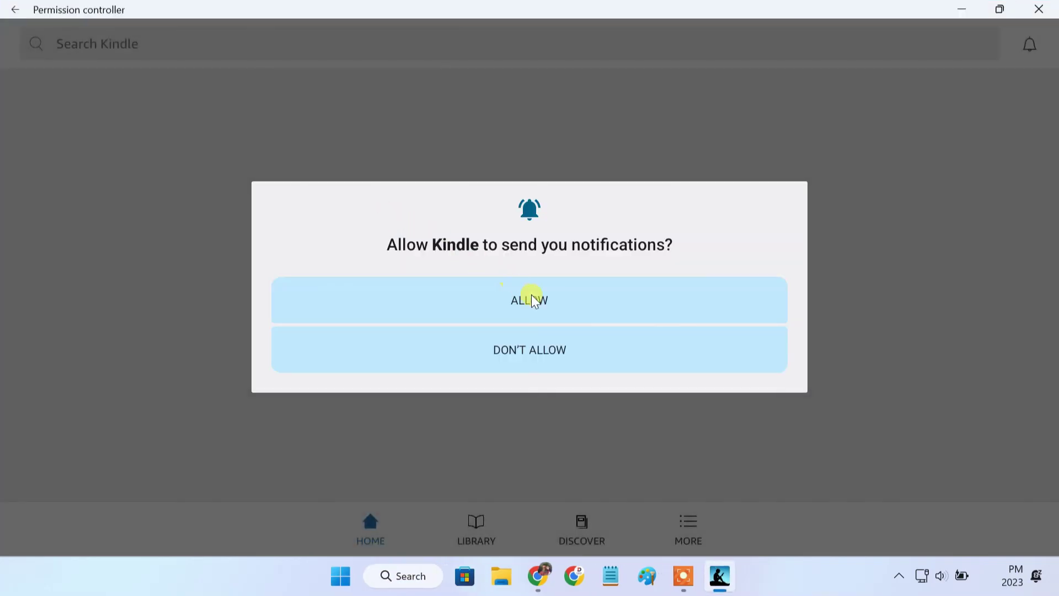
pyautogui.click(531, 297)
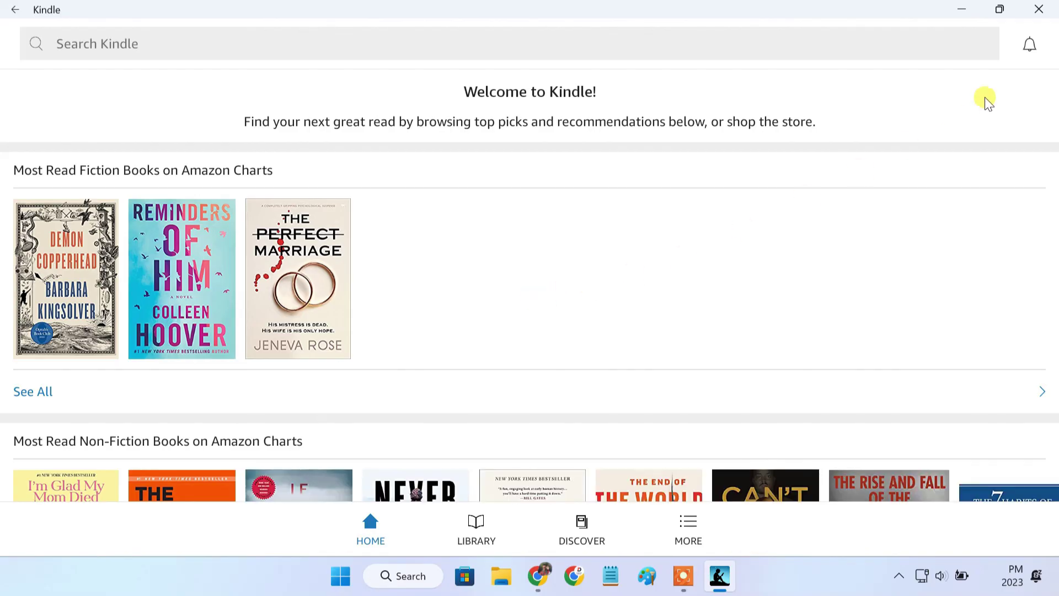
pyautogui.click(1045, 11)
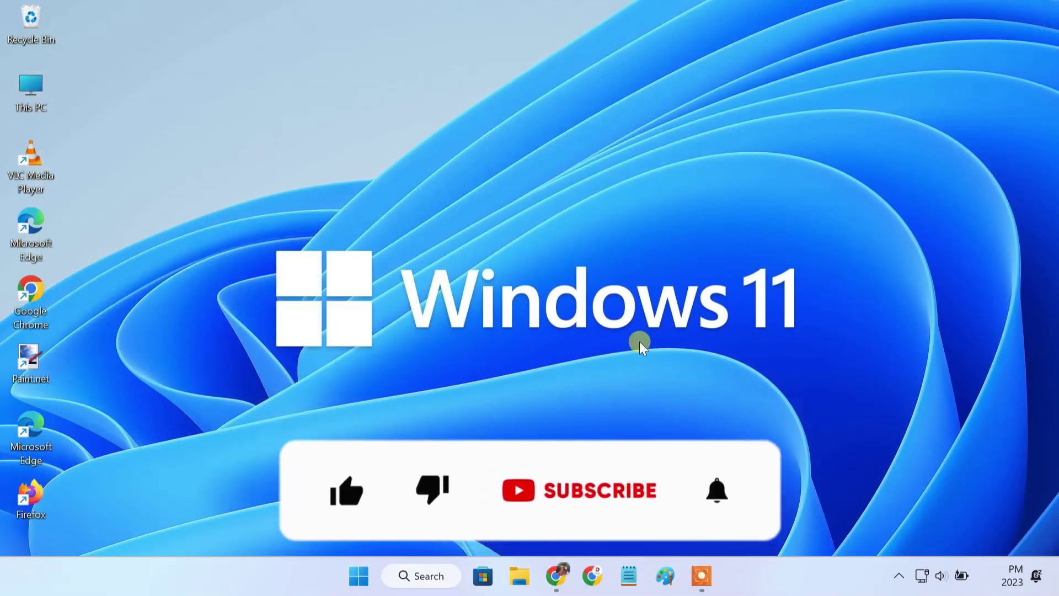